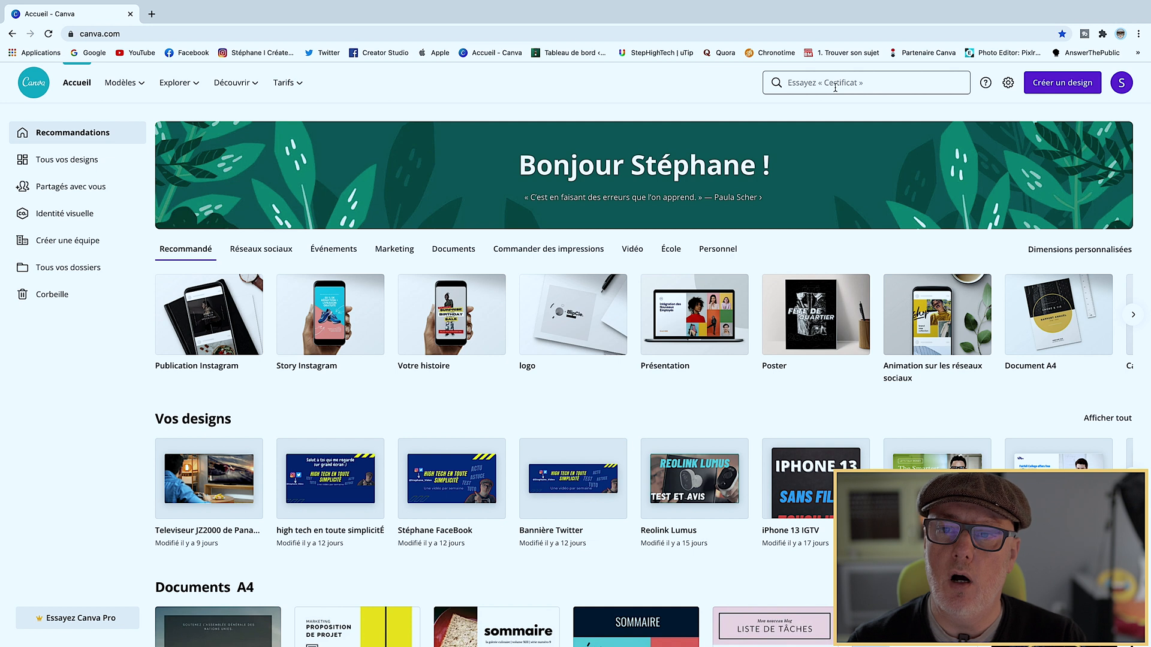
Search the templates for "banniere tw" and choose the suggested bannière twitch format, 900 × 480 px
{"action": "left_click", "coordinate": [835, 87]}
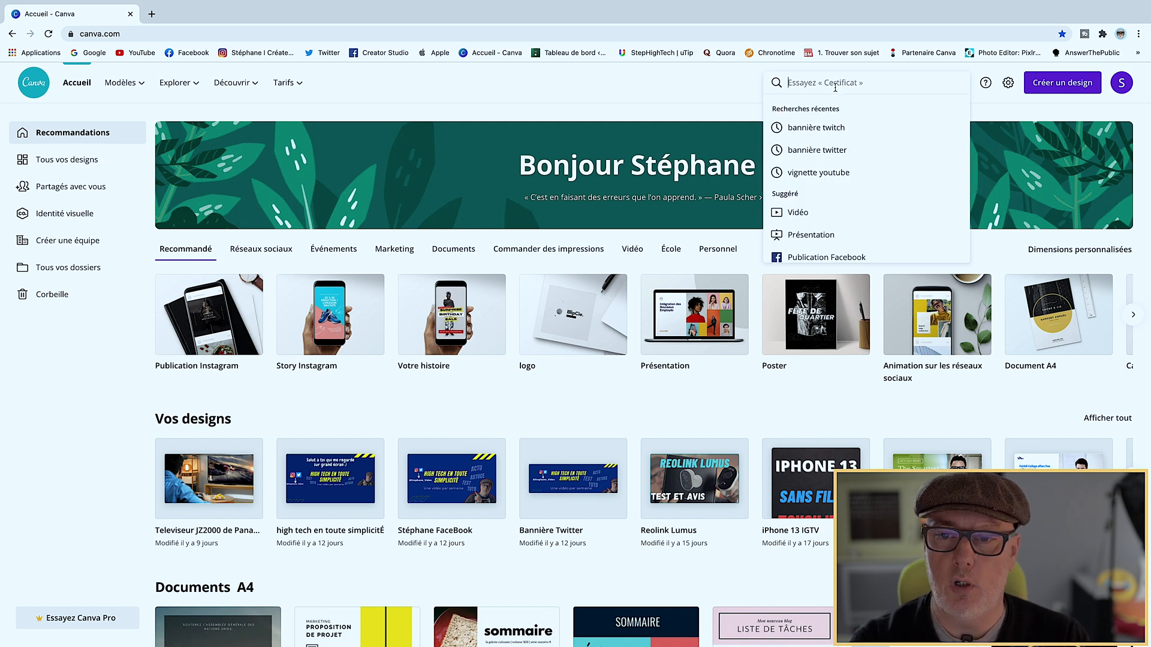
{"action": "type", "text": "banni"}
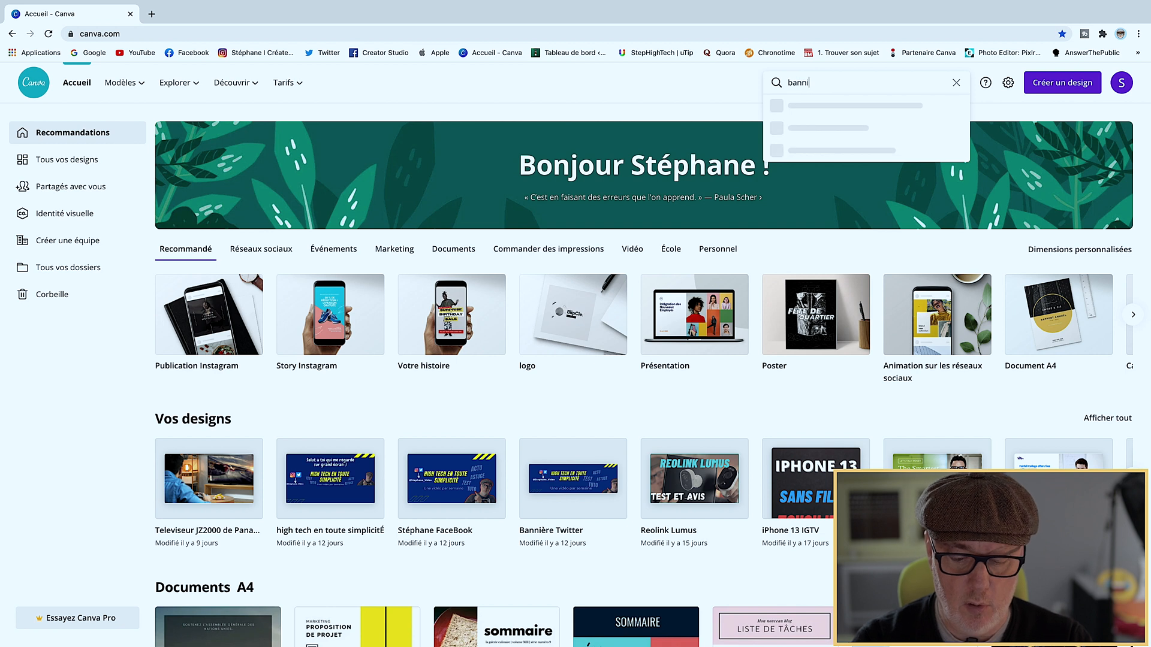
{"action": "type", "text": "ere tw"}
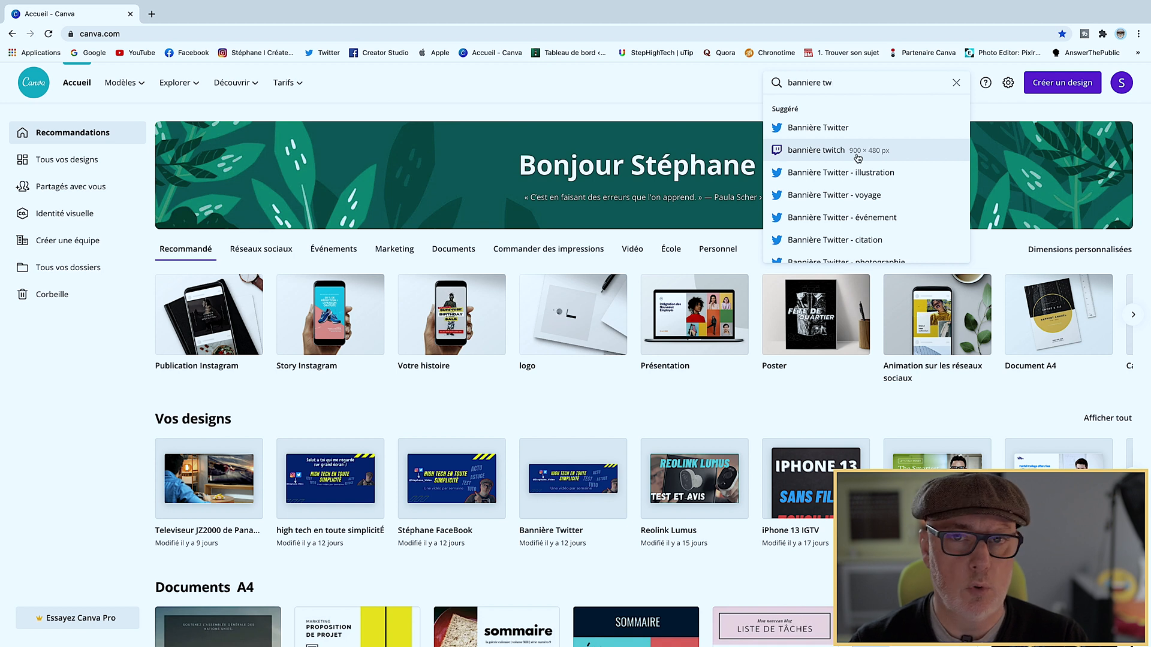
{"action": "left_click", "coordinate": [857, 158]}
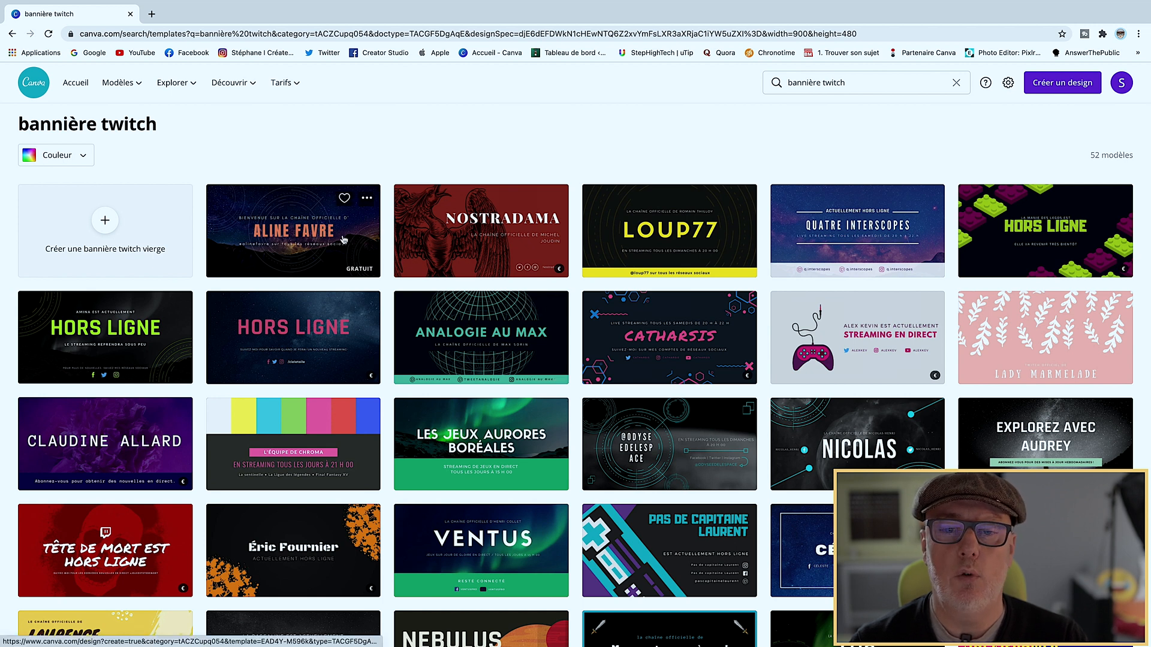
Look through the Twitch banner templates, then create a blank bannière twitch design
{"action": "scroll", "coordinate": [616, 364], "scroll_direction": "down", "scroll_amount": 2}
{"action": "scroll", "coordinate": [616, 364], "scroll_direction": "down", "scroll_amount": 10}
{"action": "scroll", "coordinate": [616, 364], "scroll_direction": "down", "scroll_amount": 1}
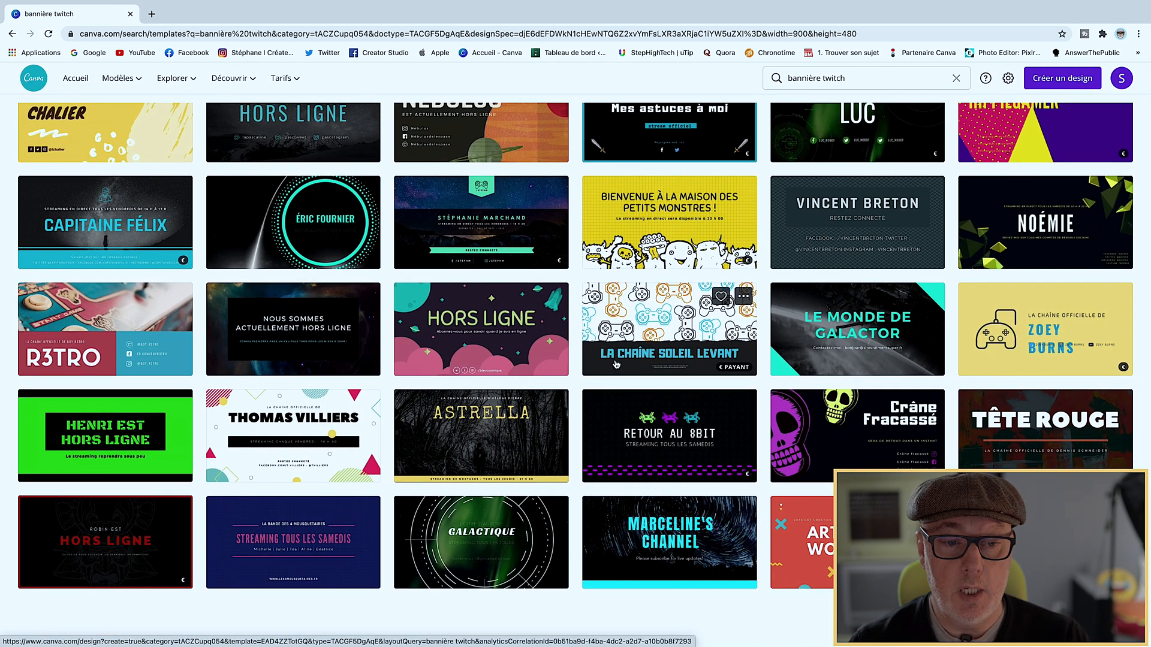
{"action": "scroll", "coordinate": [616, 364], "scroll_direction": "up", "scroll_amount": 9}
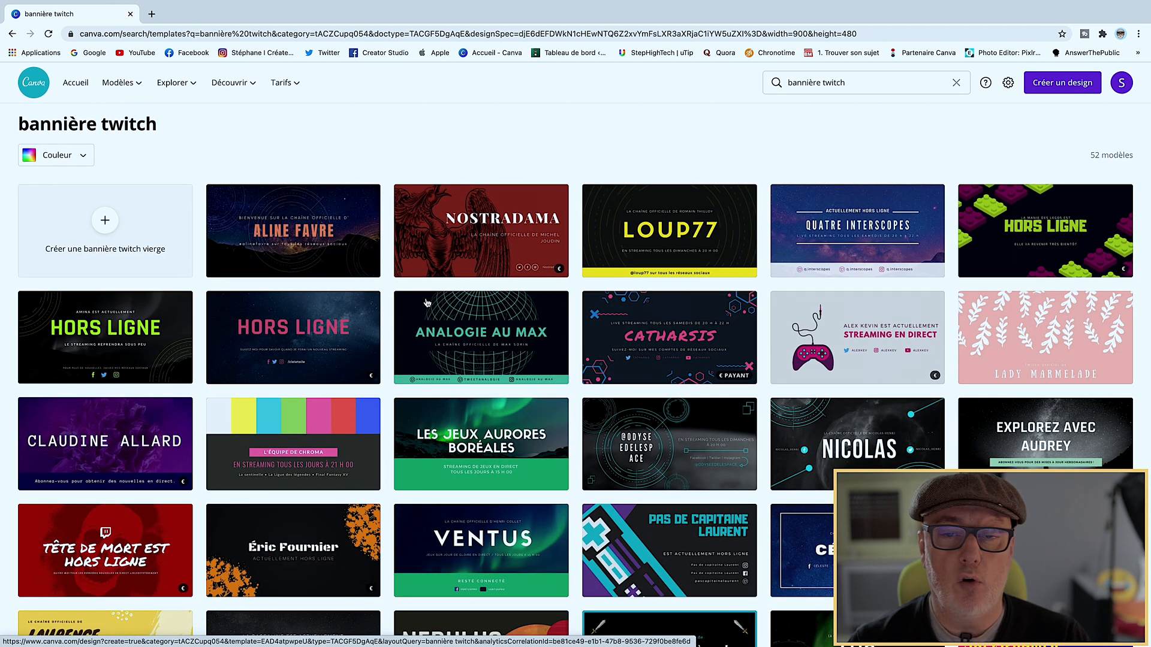
{"action": "left_click", "coordinate": [115, 218]}
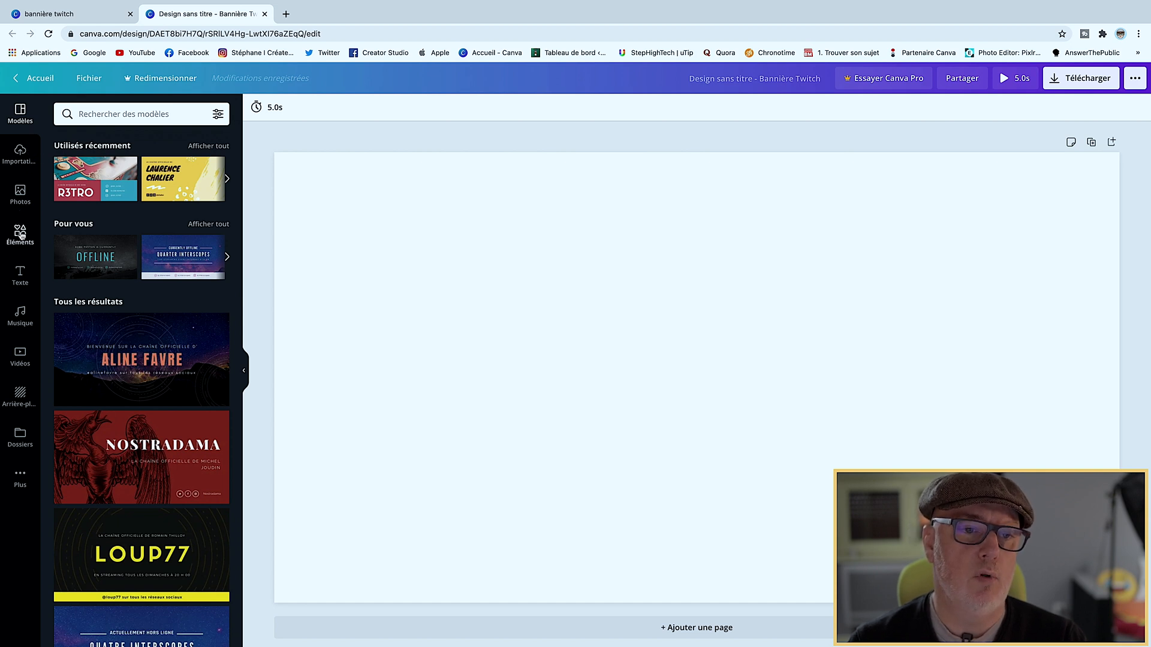
Examine the imported media, the stock photos and the categories of graphic elements available for the banner
{"action": "left_click", "coordinate": [20, 162]}
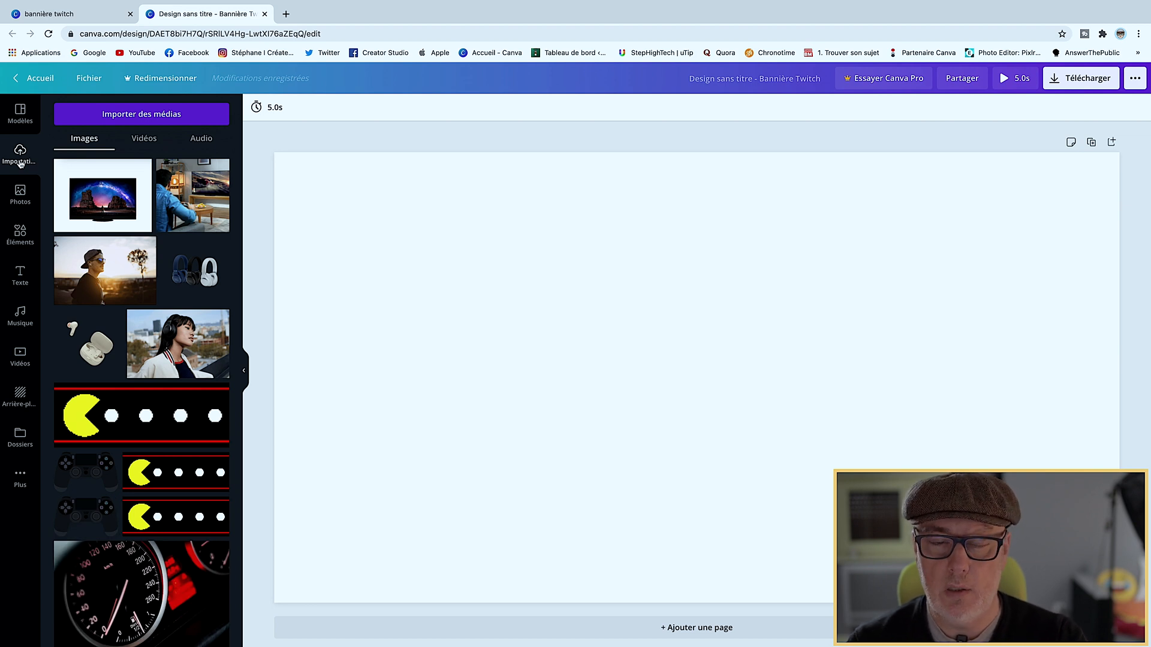
{"action": "left_click", "coordinate": [22, 196]}
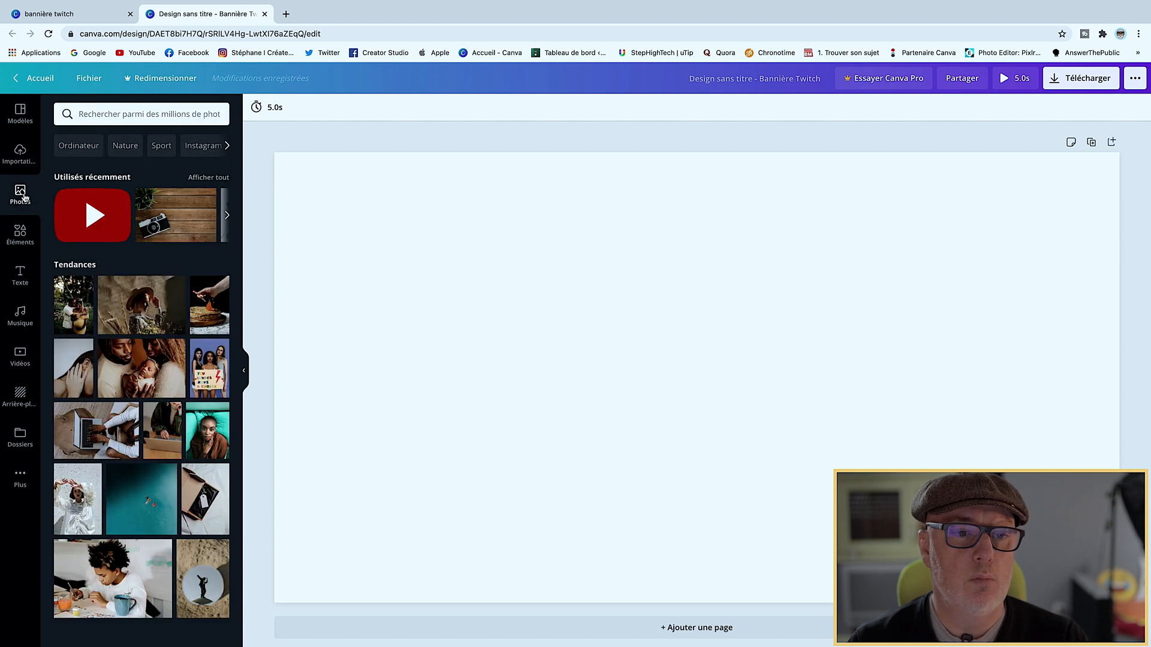
{"action": "scroll", "coordinate": [79, 304], "scroll_direction": "down", "scroll_amount": 5}
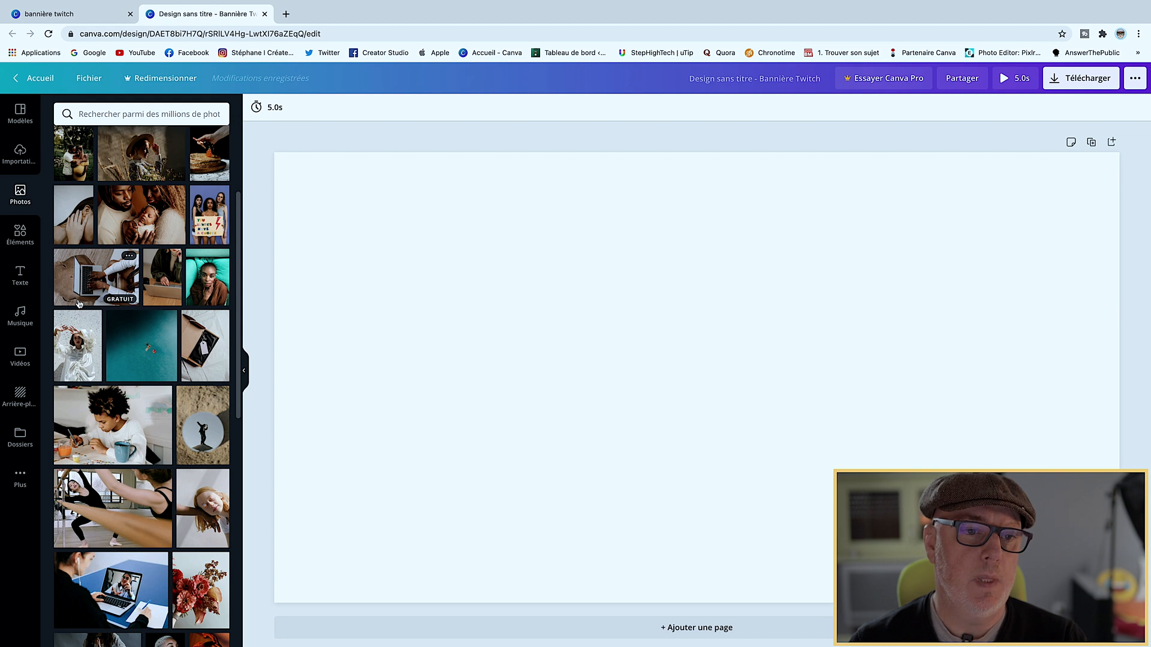
{"action": "left_click", "coordinate": [18, 238]}
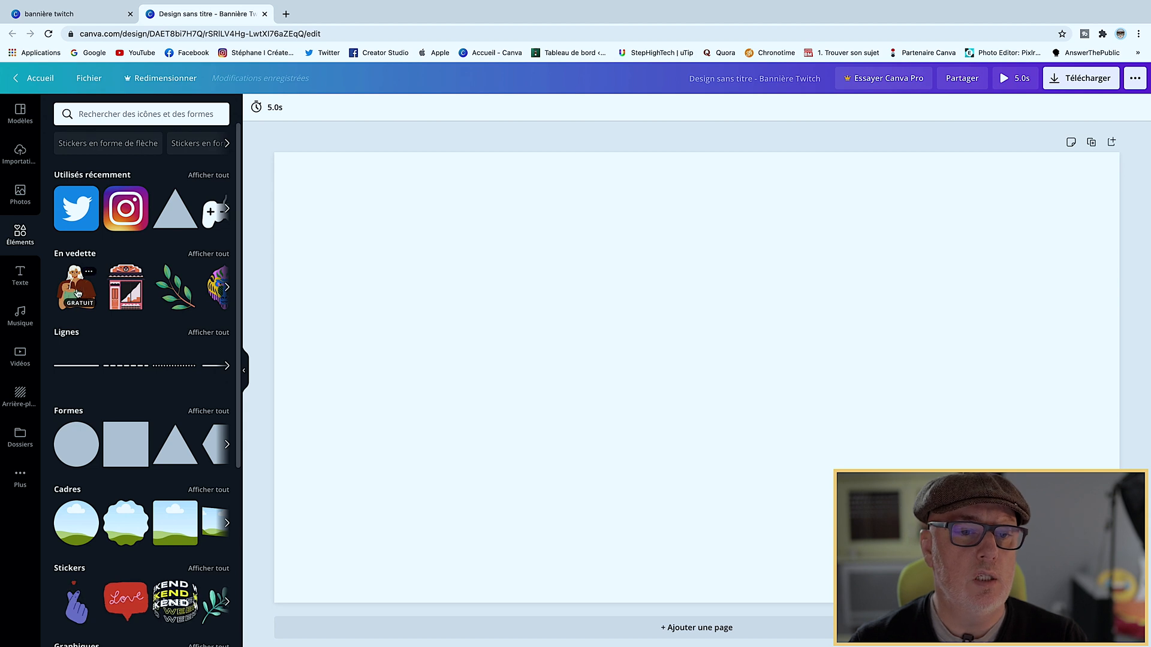
{"action": "scroll", "coordinate": [150, 303], "scroll_direction": "down", "scroll_amount": 2}
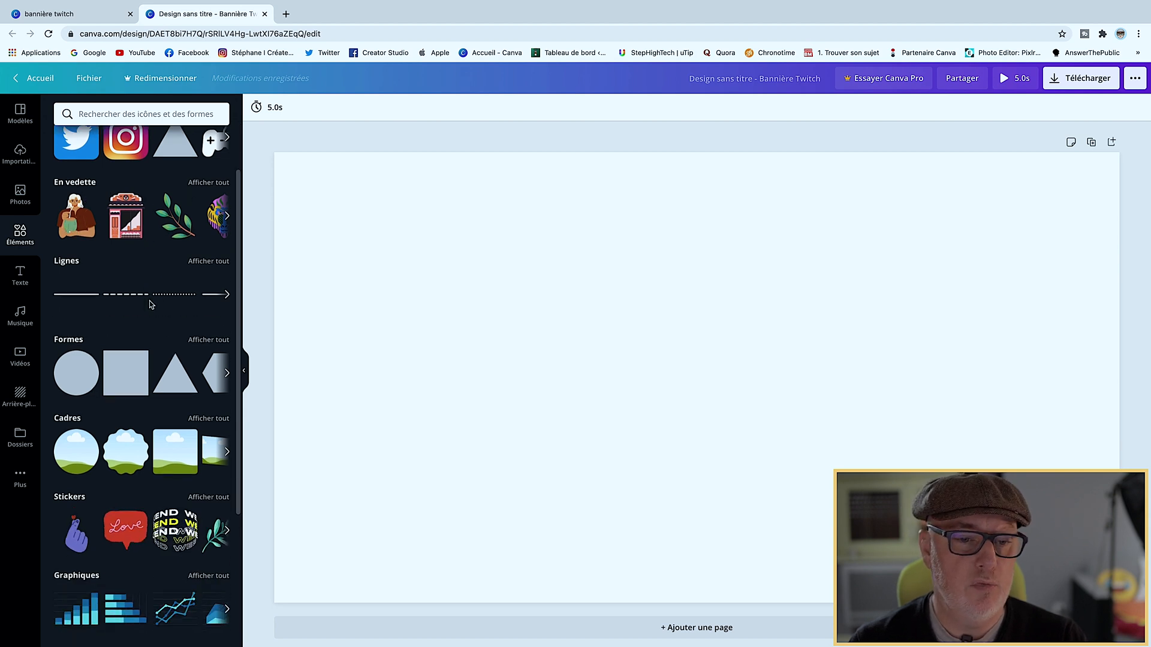
{"action": "scroll", "coordinate": [149, 304], "scroll_direction": "down", "scroll_amount": 5}
{"action": "scroll", "coordinate": [150, 304], "scroll_direction": "down", "scroll_amount": 7}
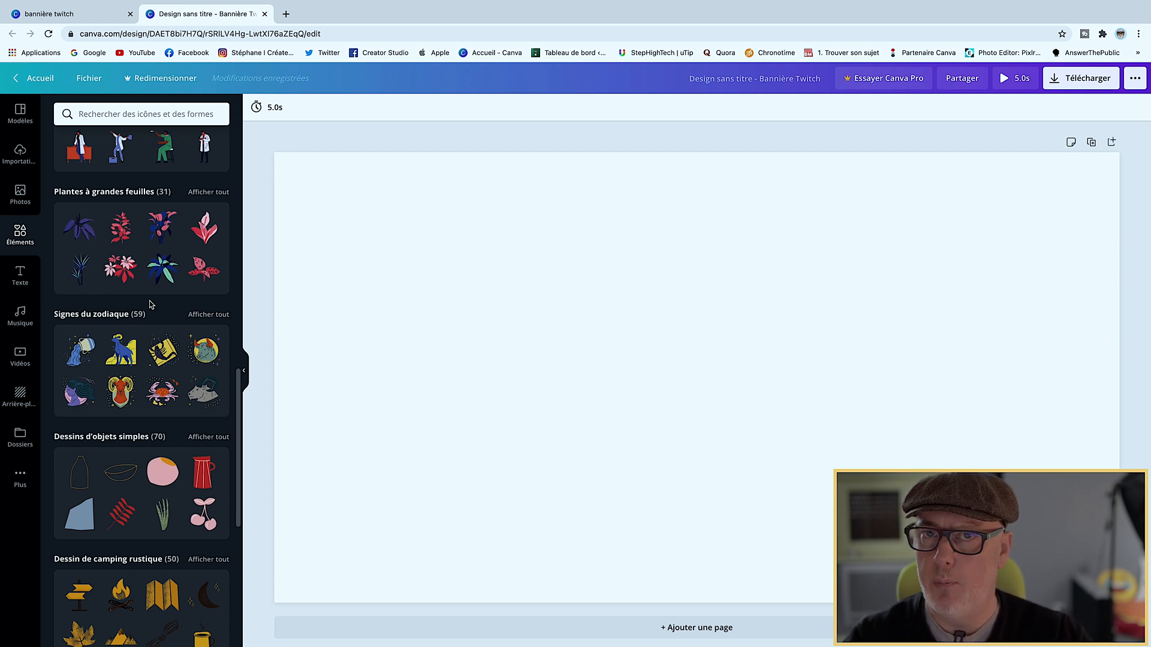
Review the text options and the ready-made font combinations offered for the banner
{"action": "left_click", "coordinate": [22, 273]}
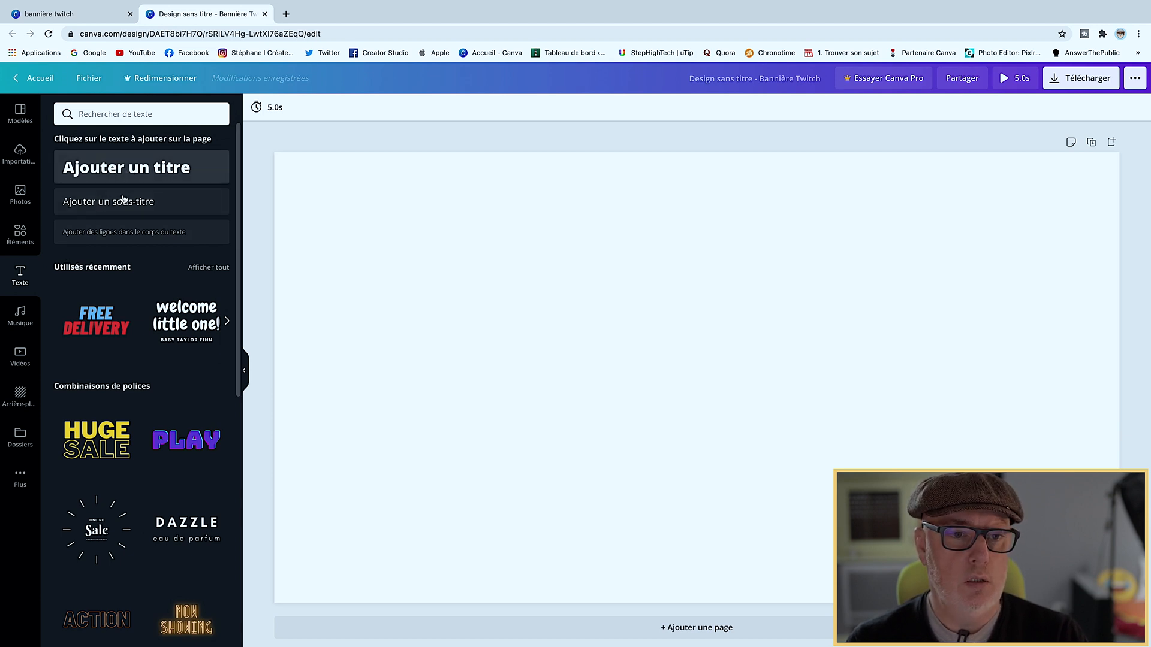
{"action": "scroll", "coordinate": [124, 266], "scroll_direction": "down", "scroll_amount": 1}
{"action": "scroll", "coordinate": [123, 266], "scroll_direction": "down", "scroll_amount": 10}
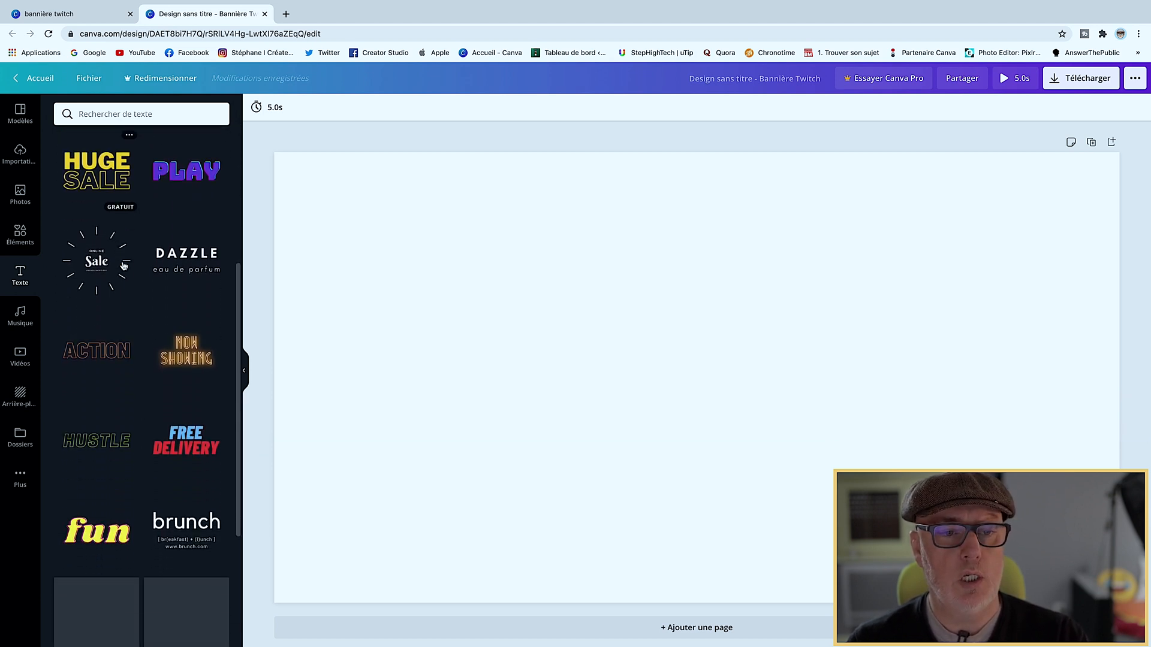
{"action": "scroll", "coordinate": [124, 265], "scroll_direction": "down", "scroll_amount": 8}
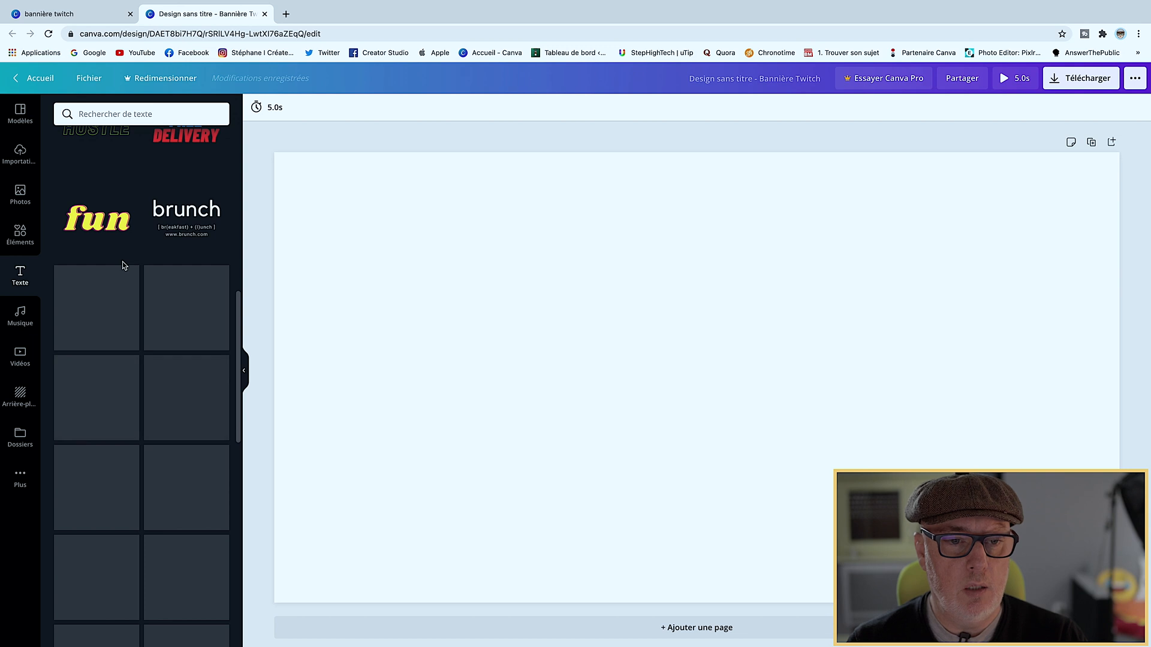
{"action": "scroll", "coordinate": [124, 266], "scroll_direction": "down", "scroll_amount": 4}
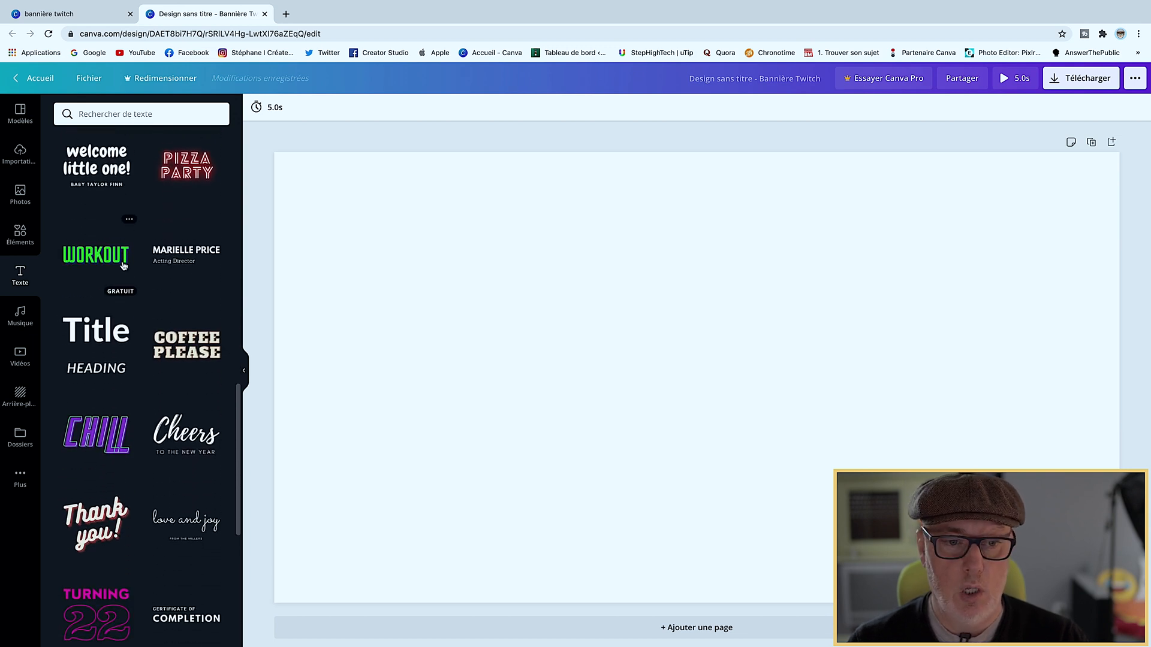
{"action": "scroll", "coordinate": [124, 266], "scroll_direction": "down", "scroll_amount": 5}
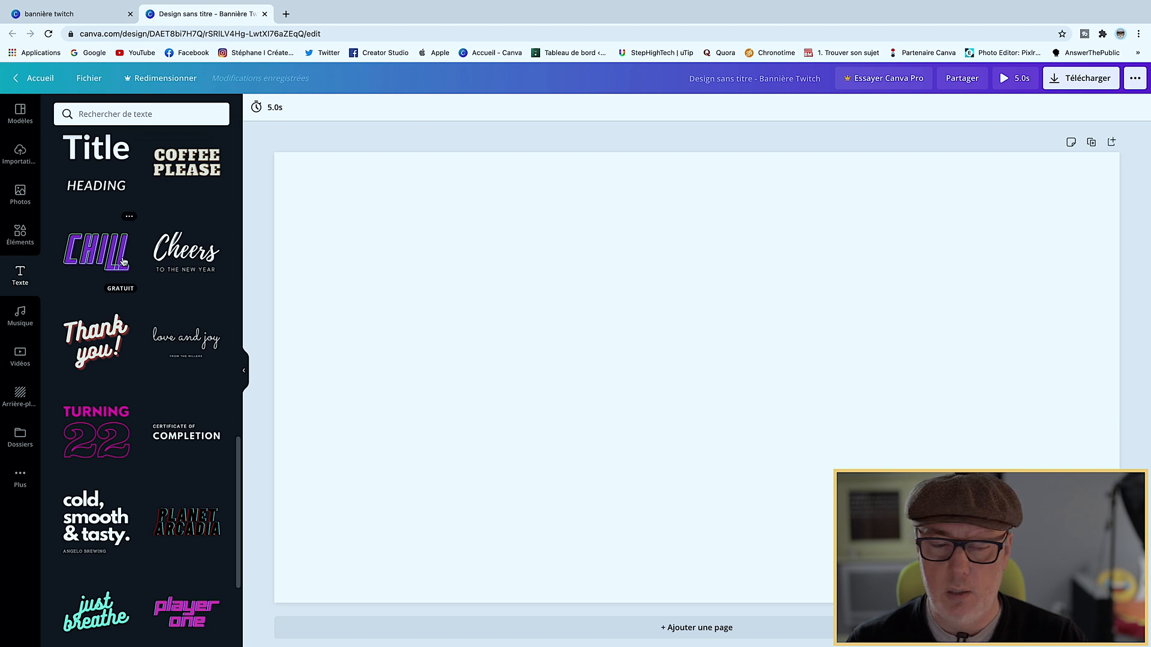
Examine the music and video libraries and look through the available backgrounds
{"action": "left_click", "coordinate": [18, 316]}
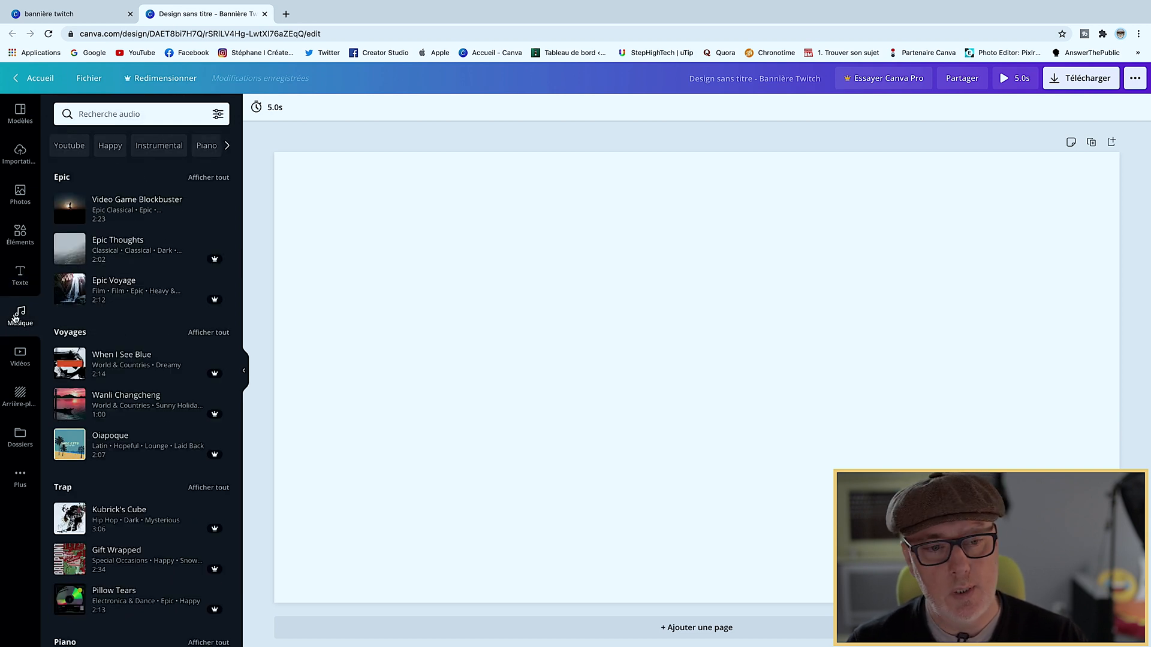
{"action": "left_click", "coordinate": [13, 361]}
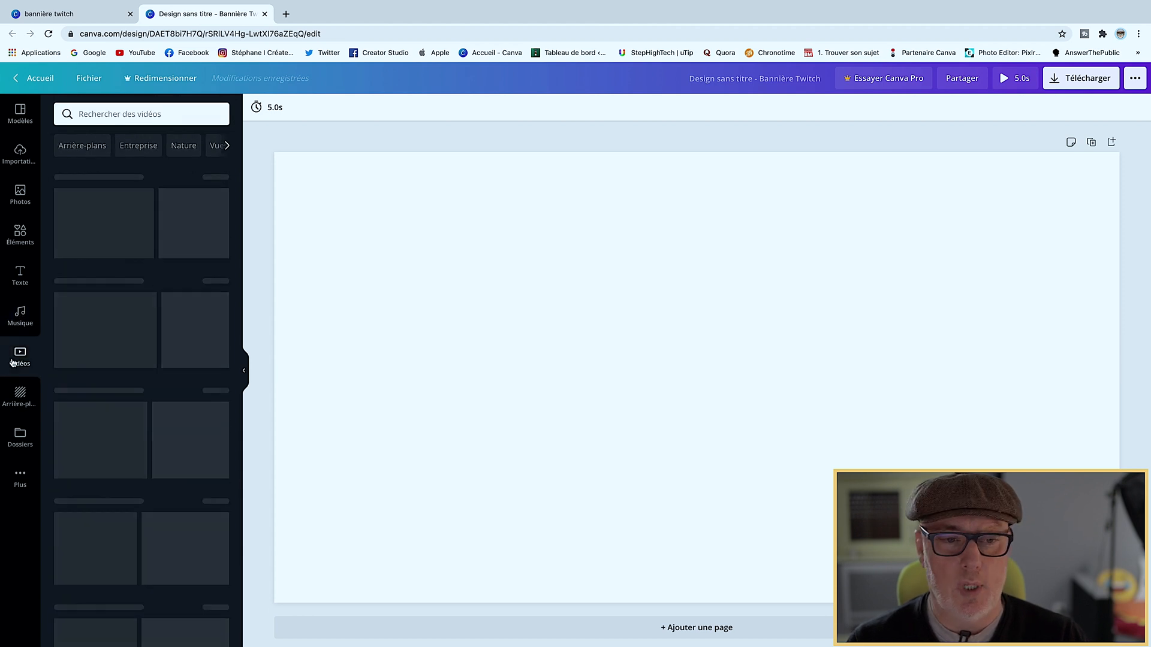
{"action": "left_click", "coordinate": [19, 396]}
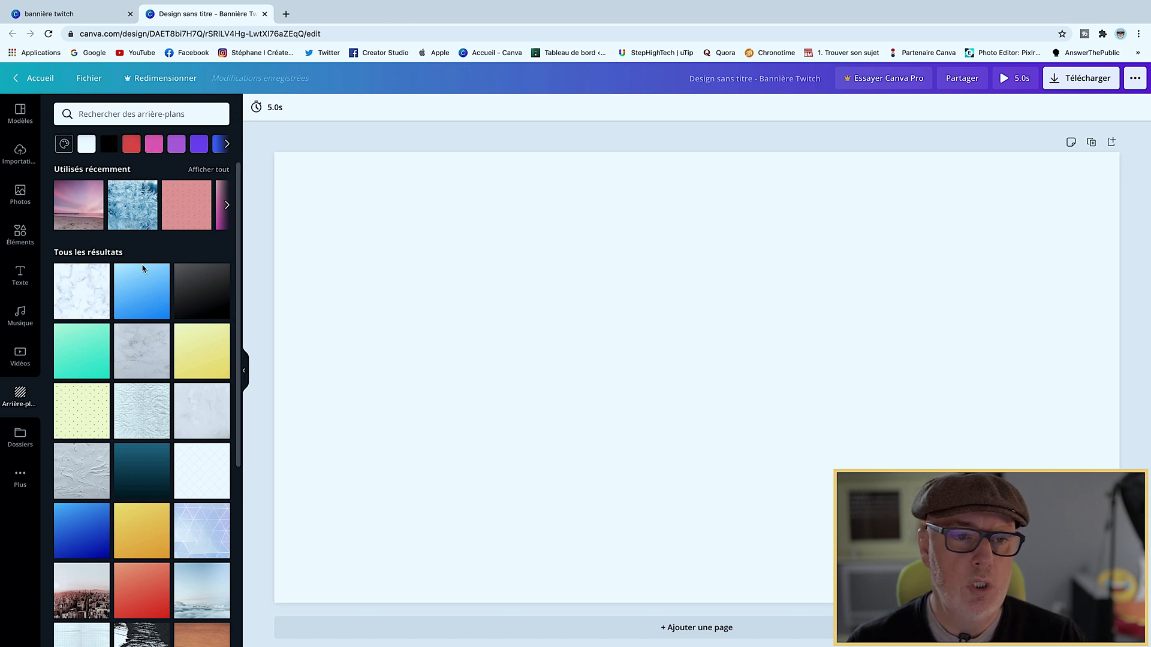
{"action": "scroll", "coordinate": [144, 282], "scroll_direction": "down", "scroll_amount": 3}
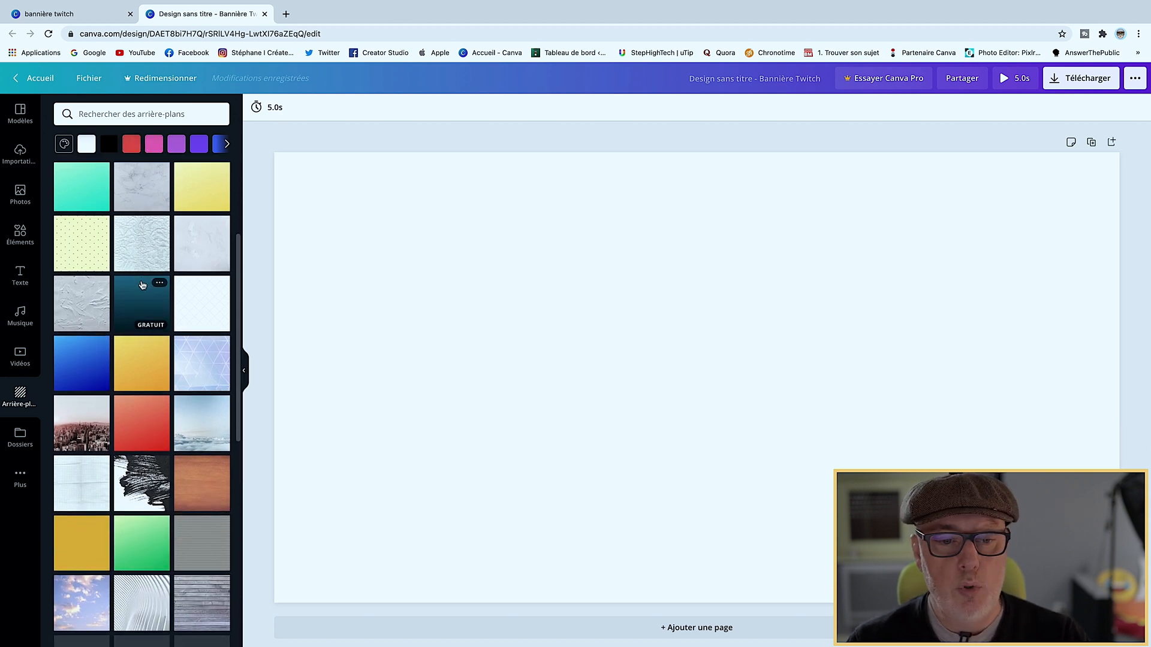
{"action": "scroll", "coordinate": [143, 252], "scroll_direction": "down", "scroll_amount": 3}
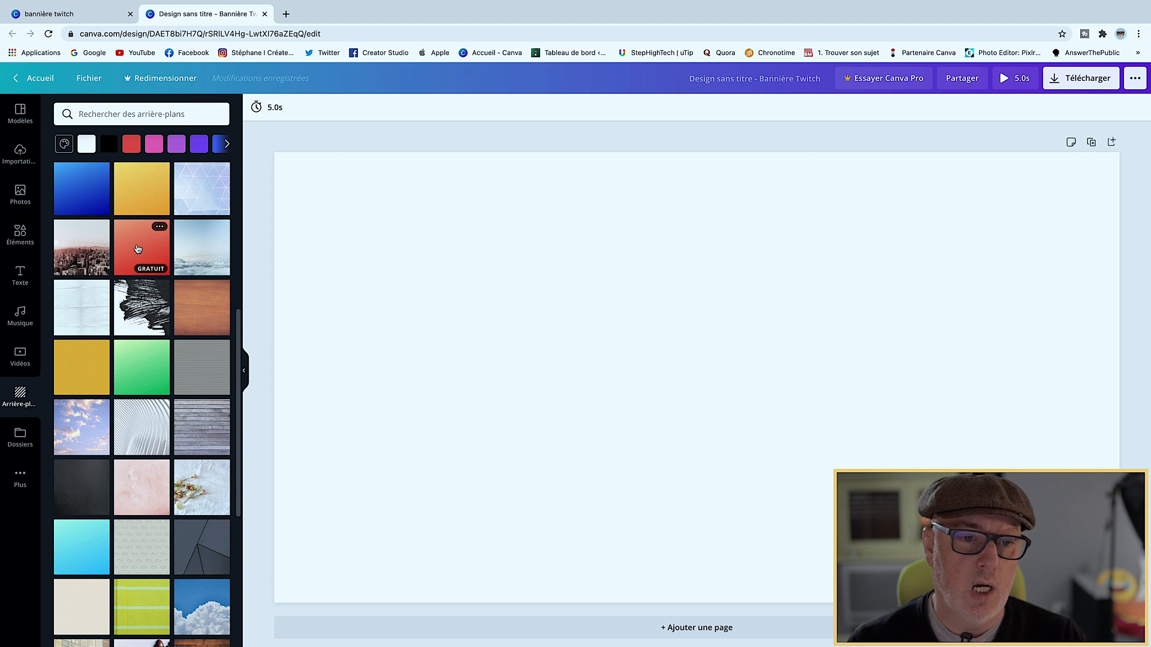
{"action": "scroll", "coordinate": [137, 249], "scroll_direction": "down", "scroll_amount": 2}
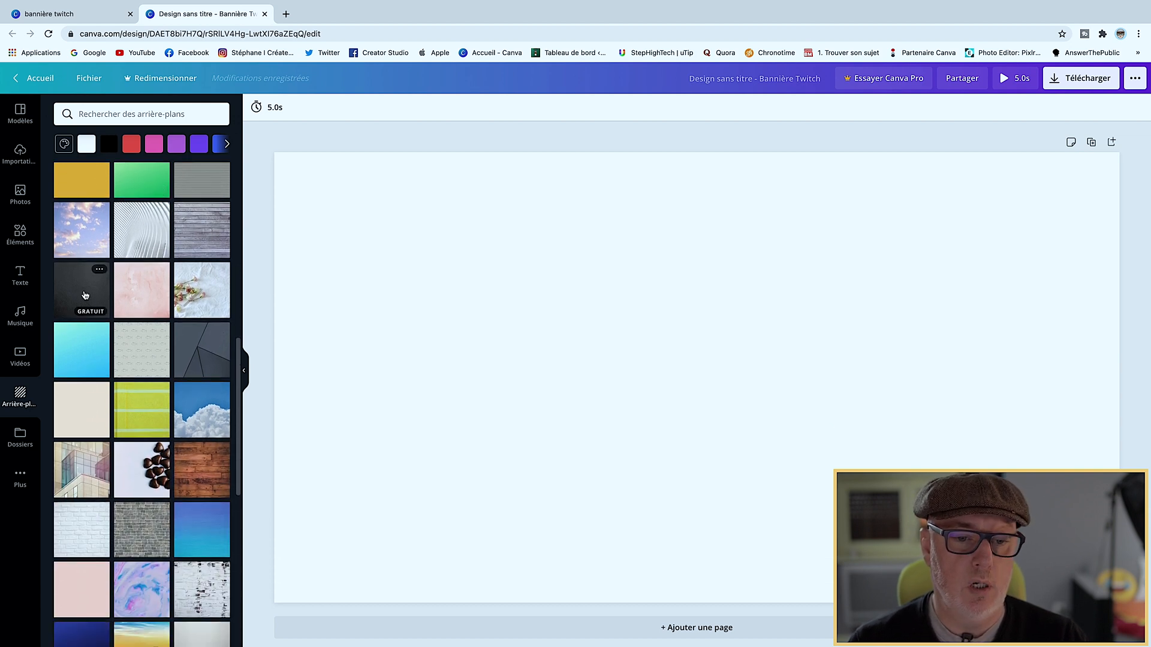
{"action": "scroll", "coordinate": [138, 276], "scroll_direction": "down", "scroll_amount": 4}
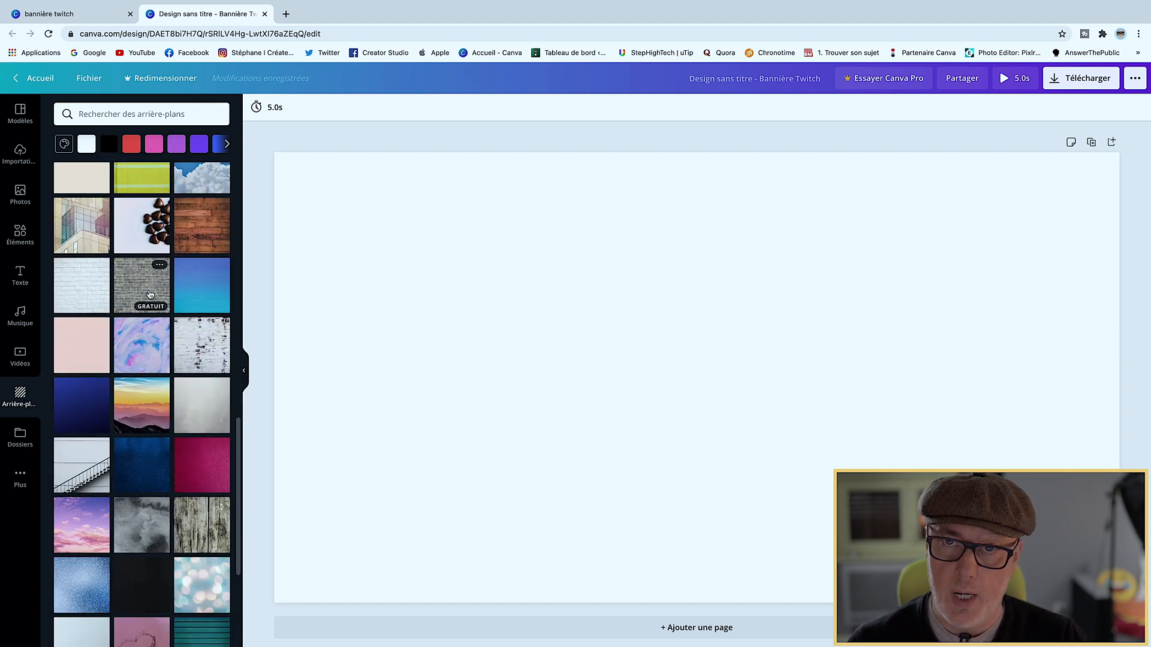
Review the design folders and the additional apps and integrations available in the editor
{"action": "left_click", "coordinate": [24, 439]}
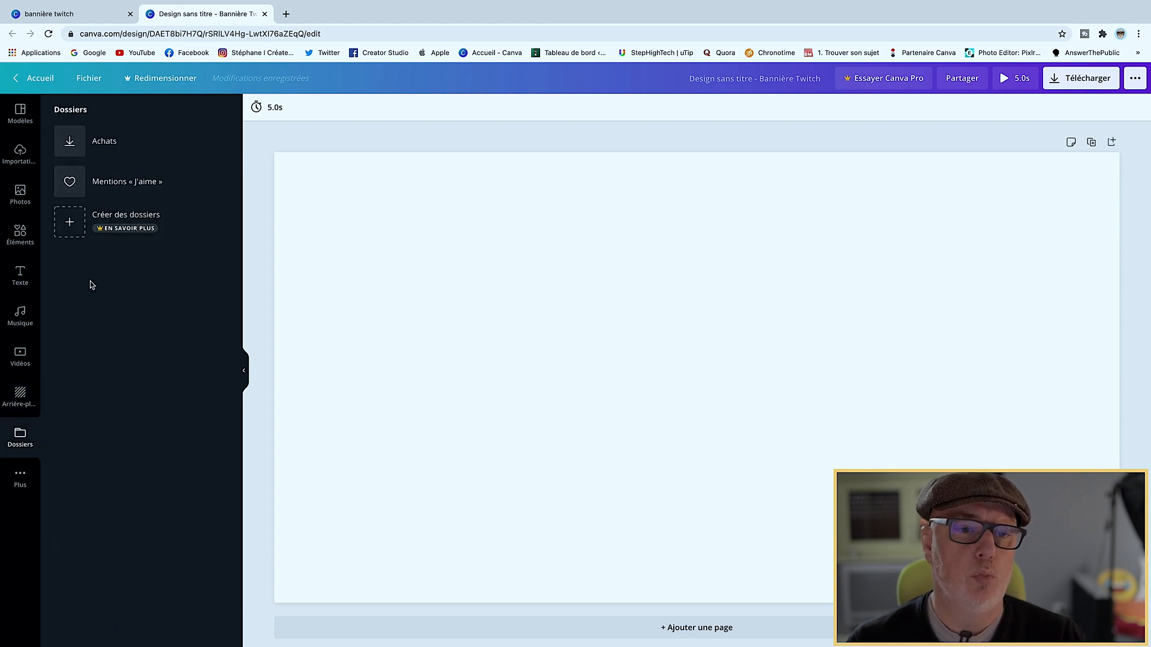
{"action": "left_click", "coordinate": [19, 476]}
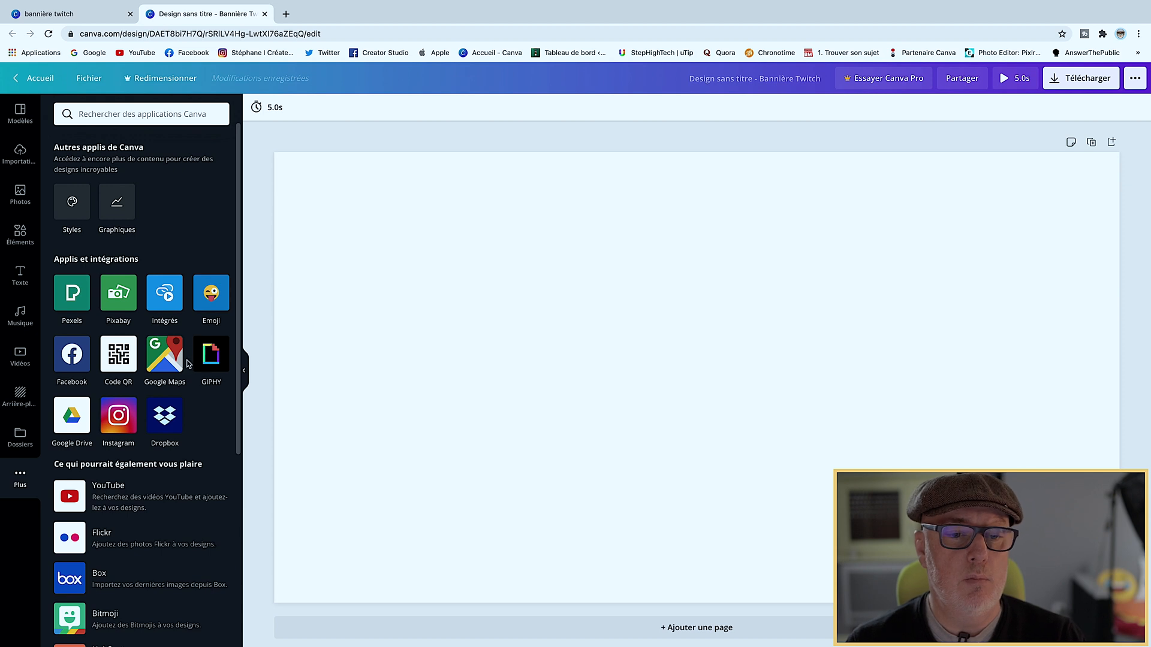
{"action": "scroll", "coordinate": [131, 390], "scroll_direction": "down", "scroll_amount": 3}
{"action": "scroll", "coordinate": [126, 391], "scroll_direction": "up", "scroll_amount": 3}
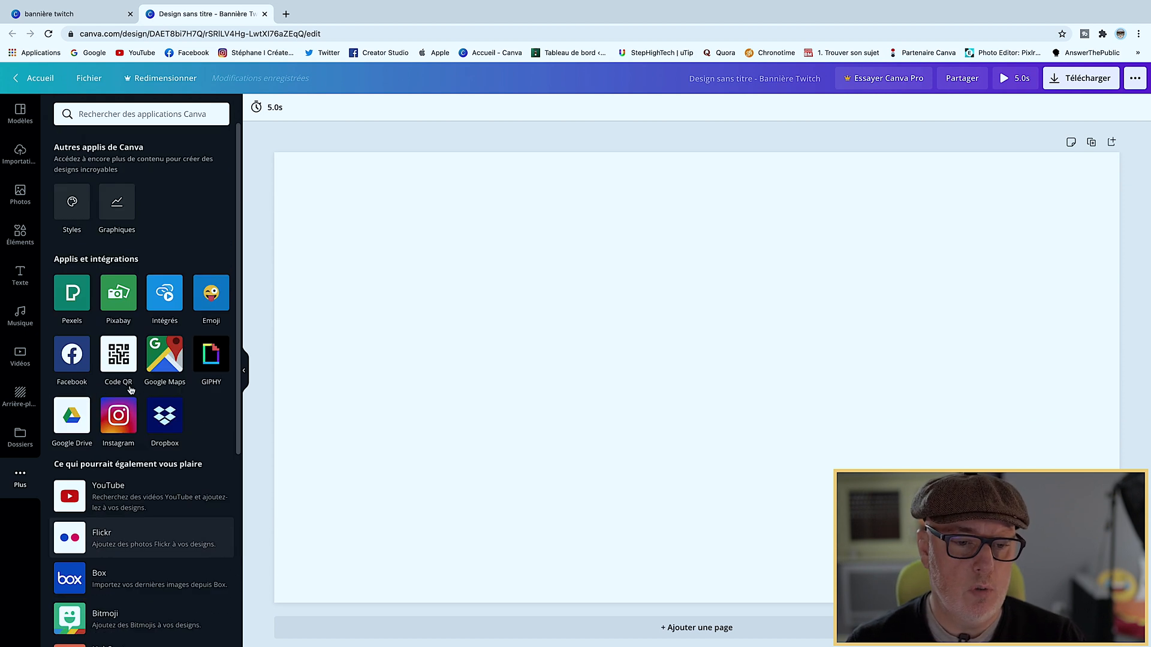
Browse the full collection of grid layouts and add the grid with two stacked horizontal rows to the banner
{"action": "left_click", "coordinate": [24, 250]}
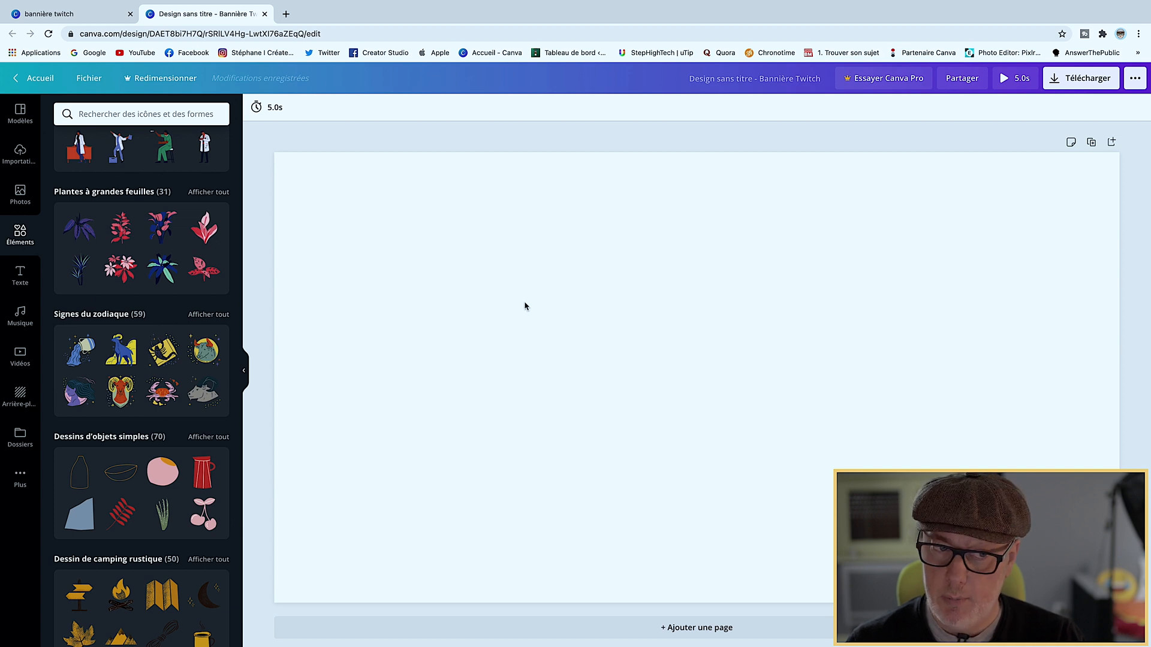
{"action": "scroll", "coordinate": [108, 337], "scroll_direction": "up", "scroll_amount": 10}
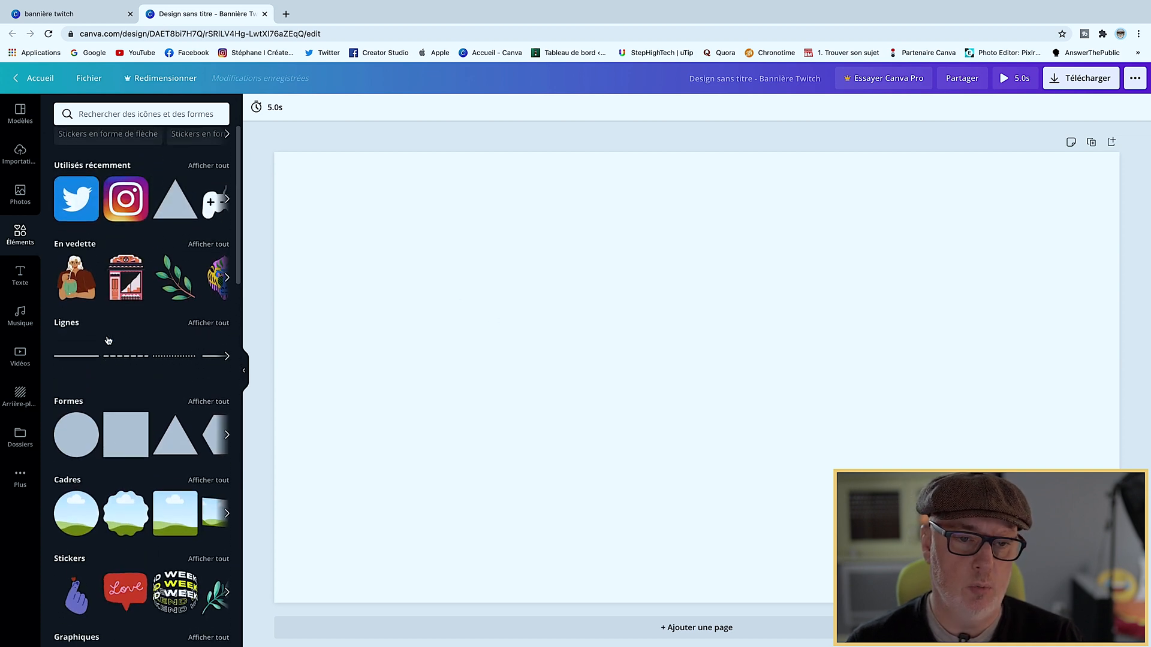
{"action": "scroll", "coordinate": [108, 340], "scroll_direction": "down", "scroll_amount": 4}
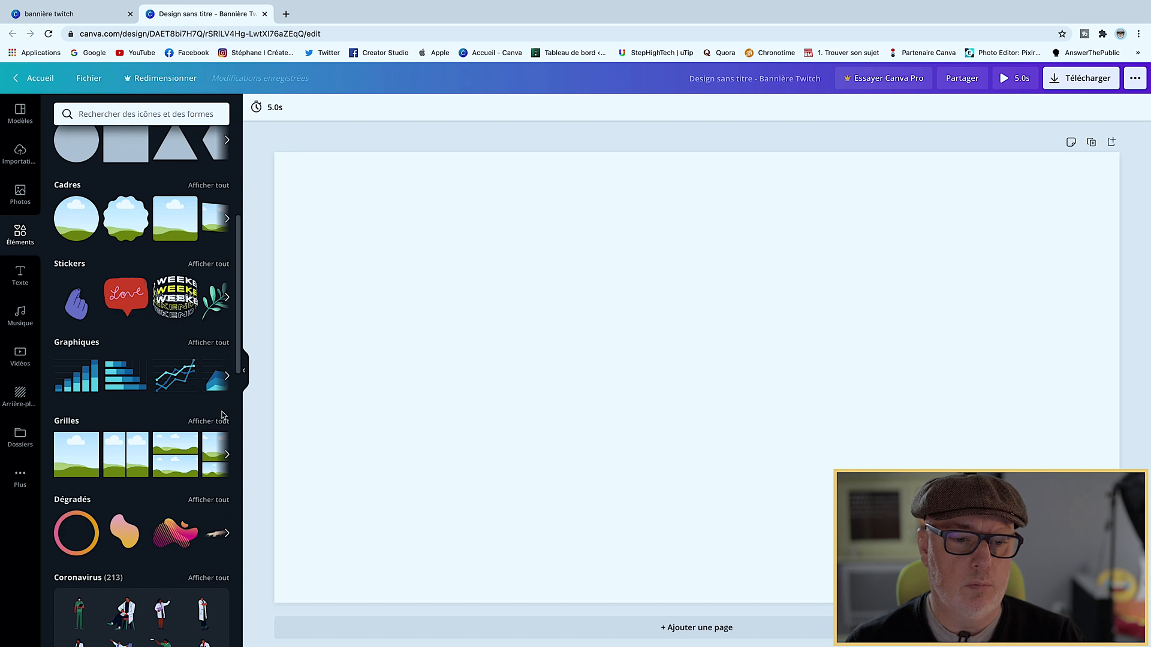
{"action": "left_click", "coordinate": [208, 422]}
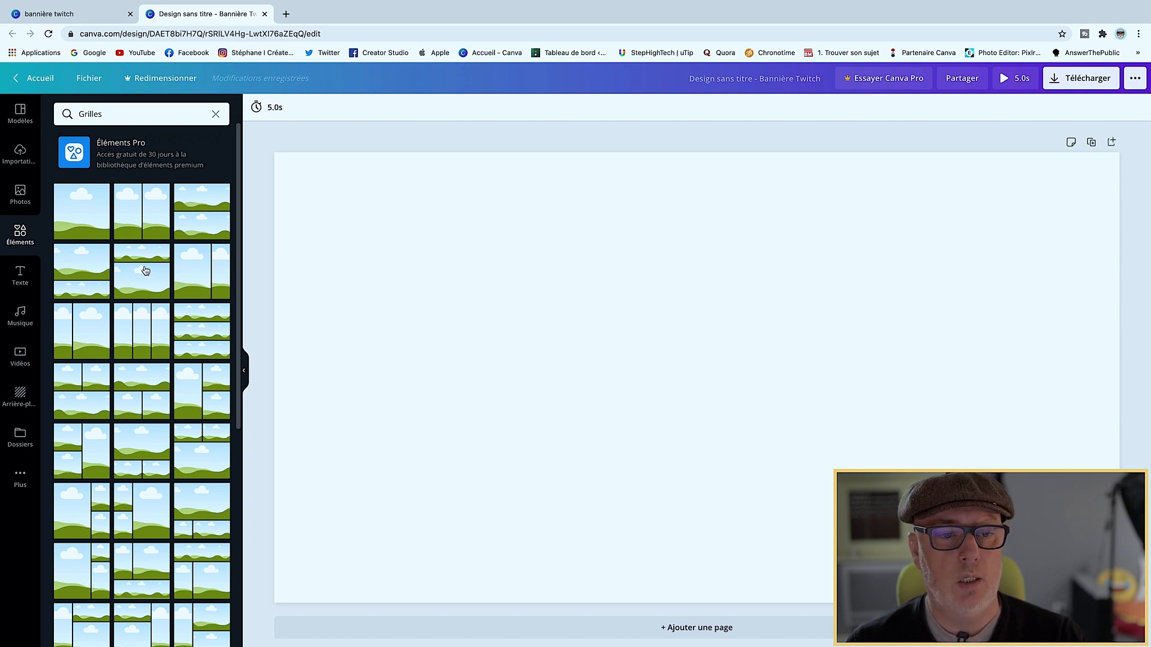
{"action": "scroll", "coordinate": [93, 347], "scroll_direction": "down", "scroll_amount": 3}
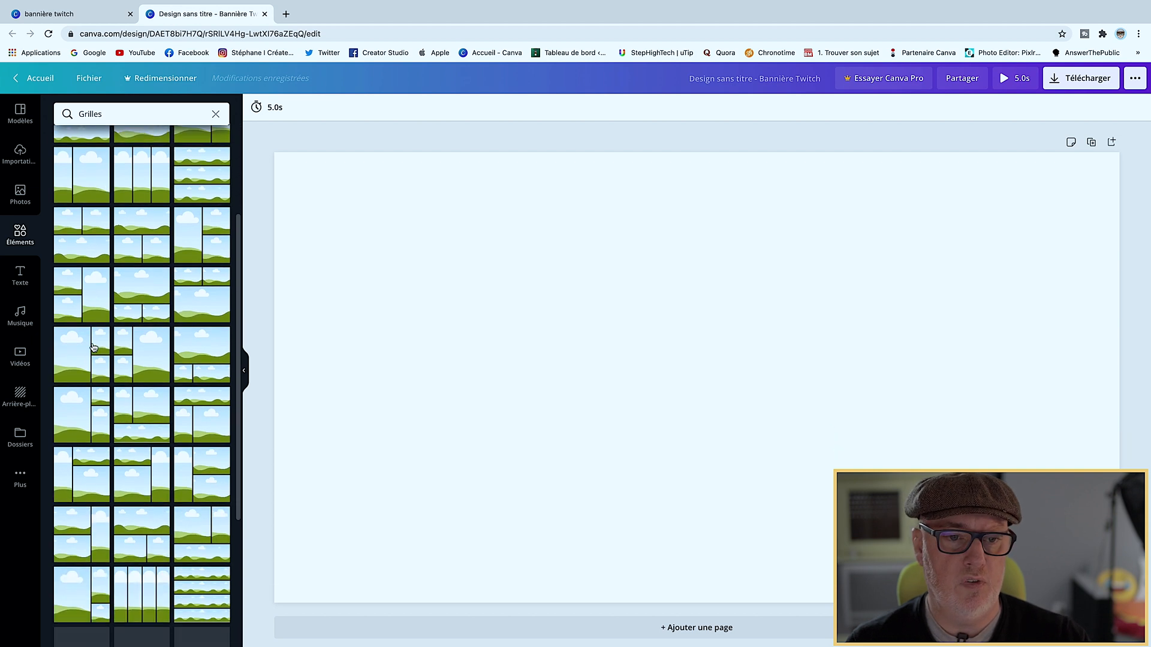
{"action": "scroll", "coordinate": [94, 348], "scroll_direction": "down", "scroll_amount": 5}
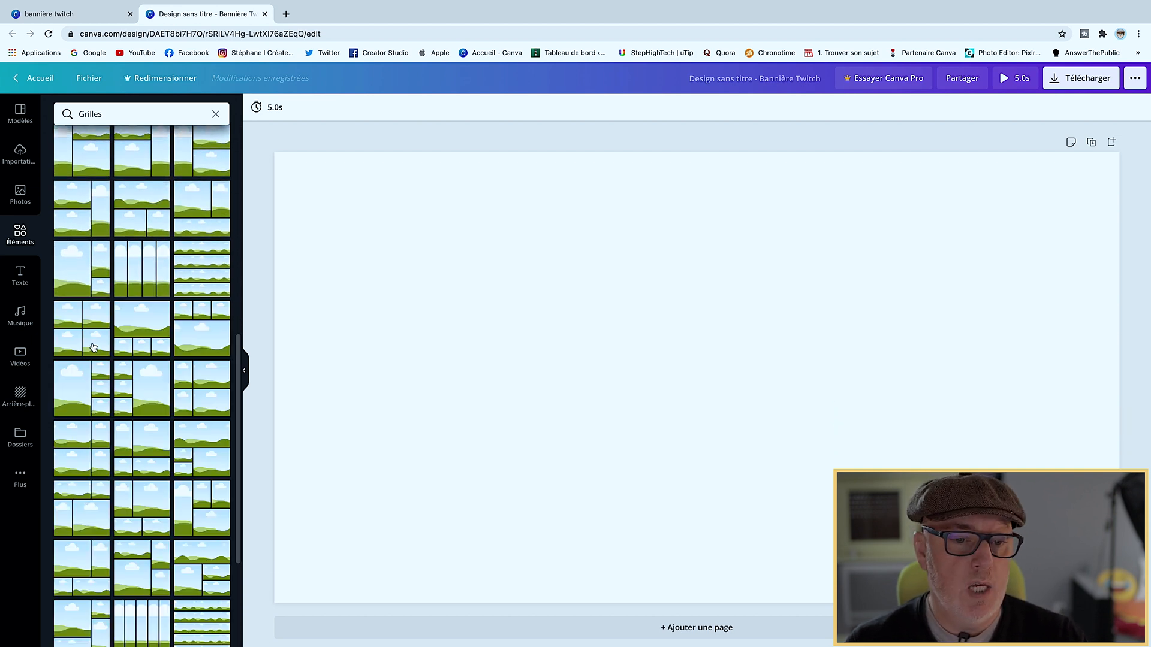
{"action": "scroll", "coordinate": [94, 348], "scroll_direction": "down", "scroll_amount": 5}
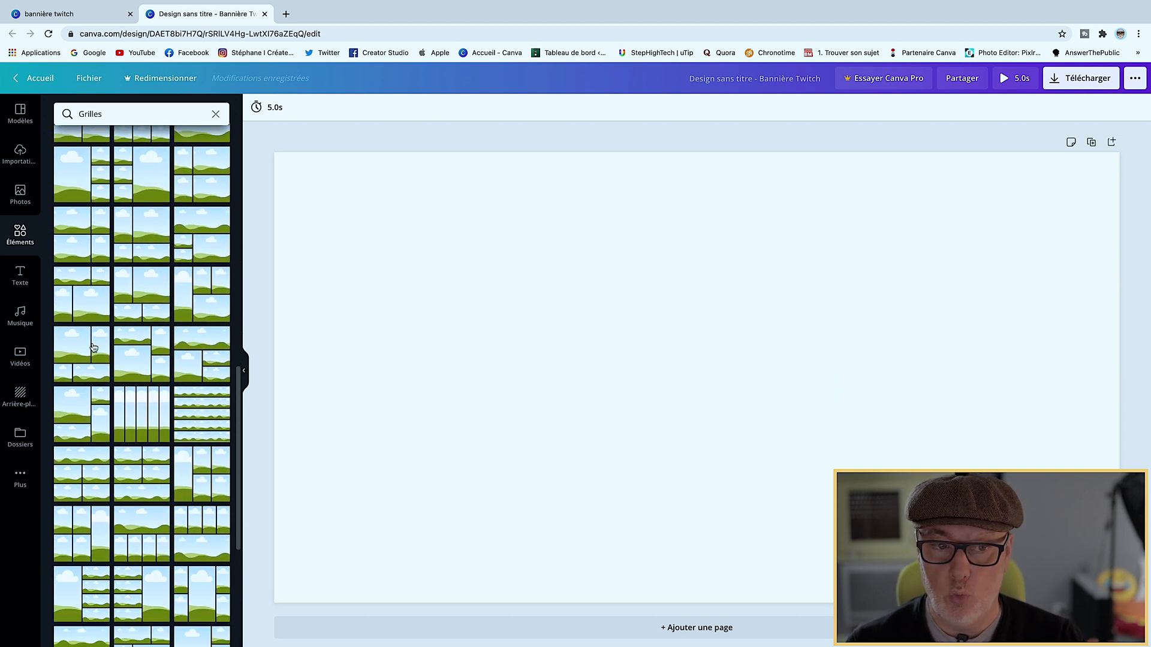
{"action": "scroll", "coordinate": [93, 348], "scroll_direction": "down", "scroll_amount": 5}
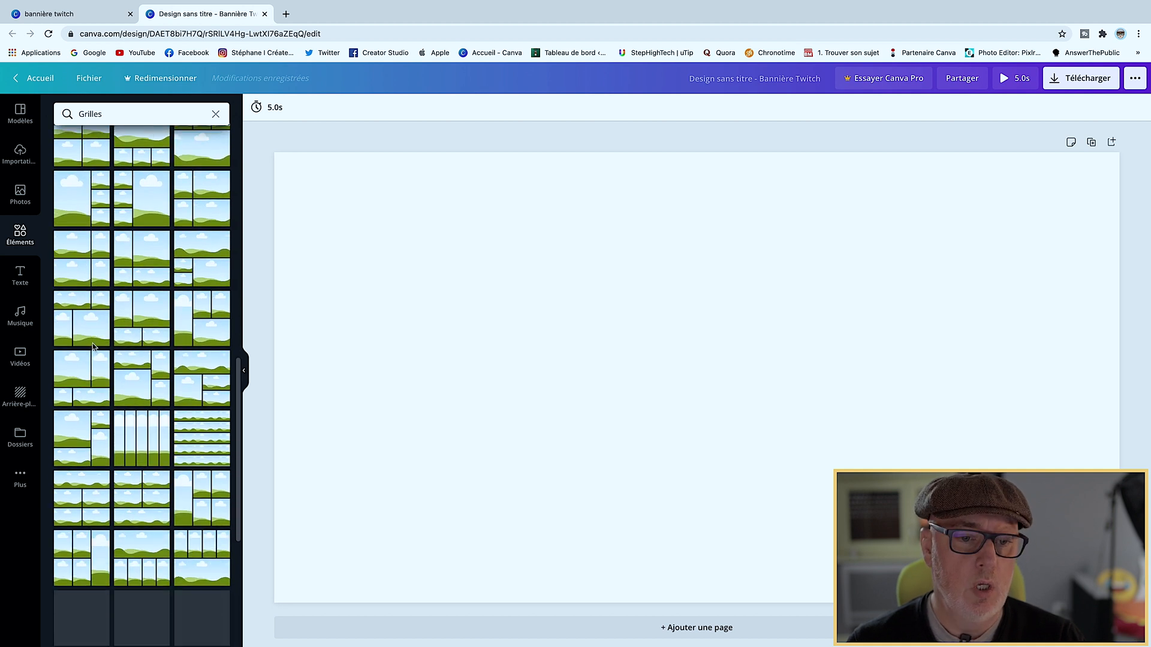
{"action": "scroll", "coordinate": [93, 347], "scroll_direction": "down", "scroll_amount": 2}
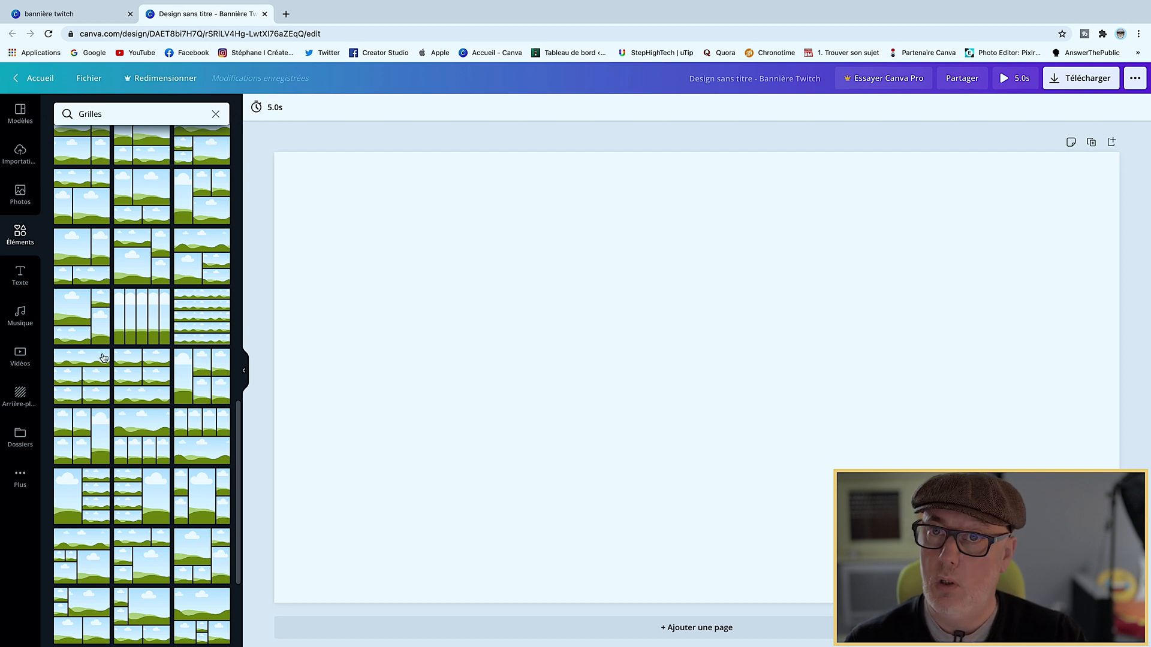
{"action": "scroll", "coordinate": [104, 359], "scroll_direction": "down", "scroll_amount": 2}
{"action": "scroll", "coordinate": [104, 357], "scroll_direction": "up", "scroll_amount": 10}
{"action": "scroll", "coordinate": [104, 358], "scroll_direction": "up", "scroll_amount": 5}
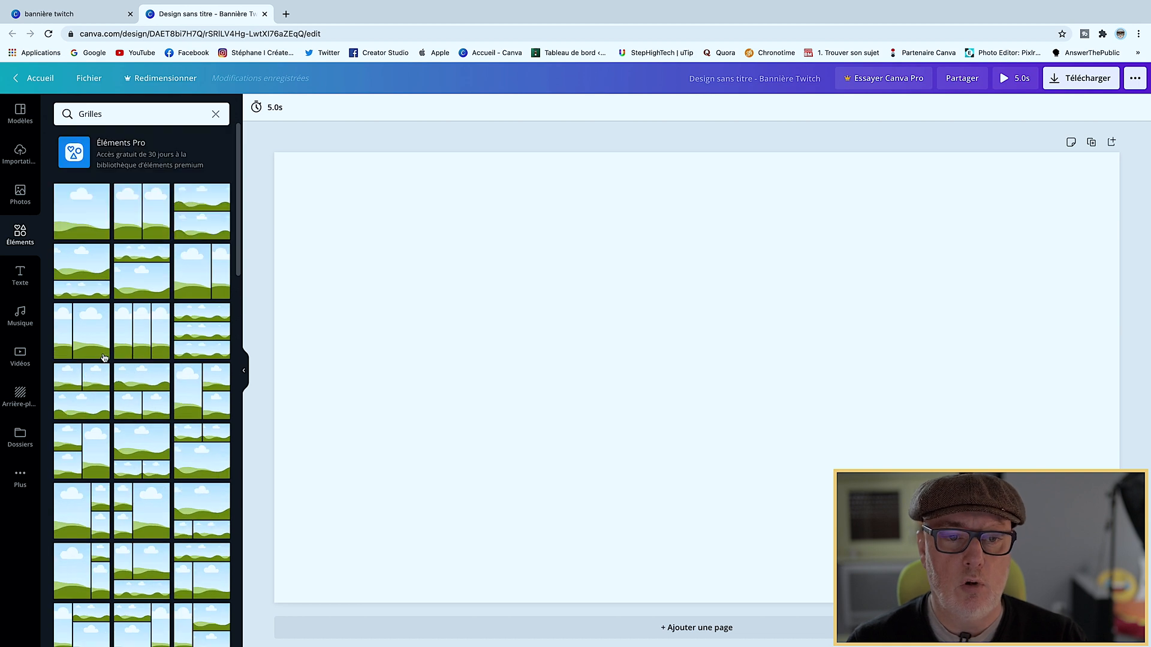
{"action": "left_click", "coordinate": [201, 211]}
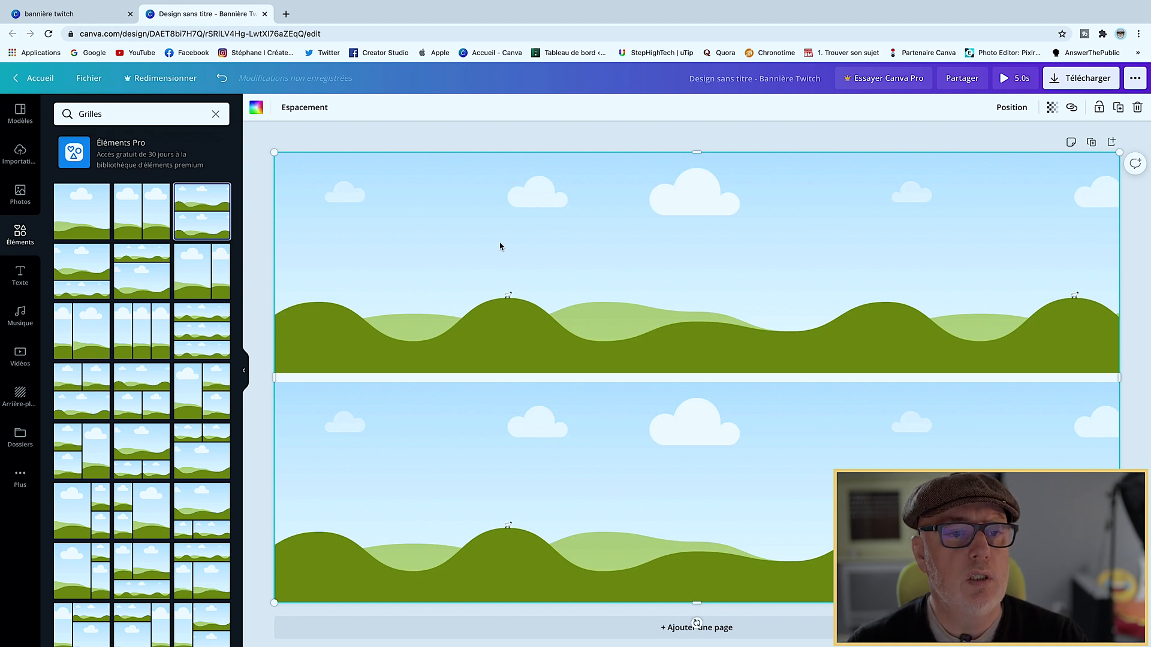
Fill the grid's upper row with the imported Pac-Man image
{"action": "left_click", "coordinate": [21, 151]}
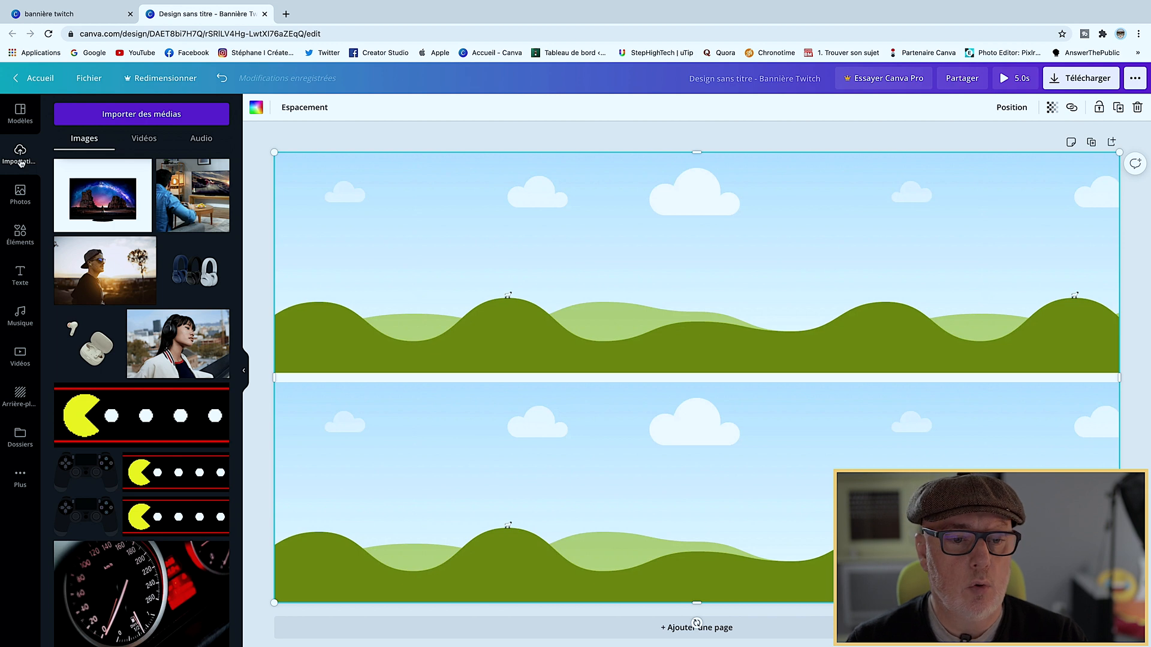
{"action": "scroll", "coordinate": [167, 405], "scroll_direction": "down", "scroll_amount": 2}
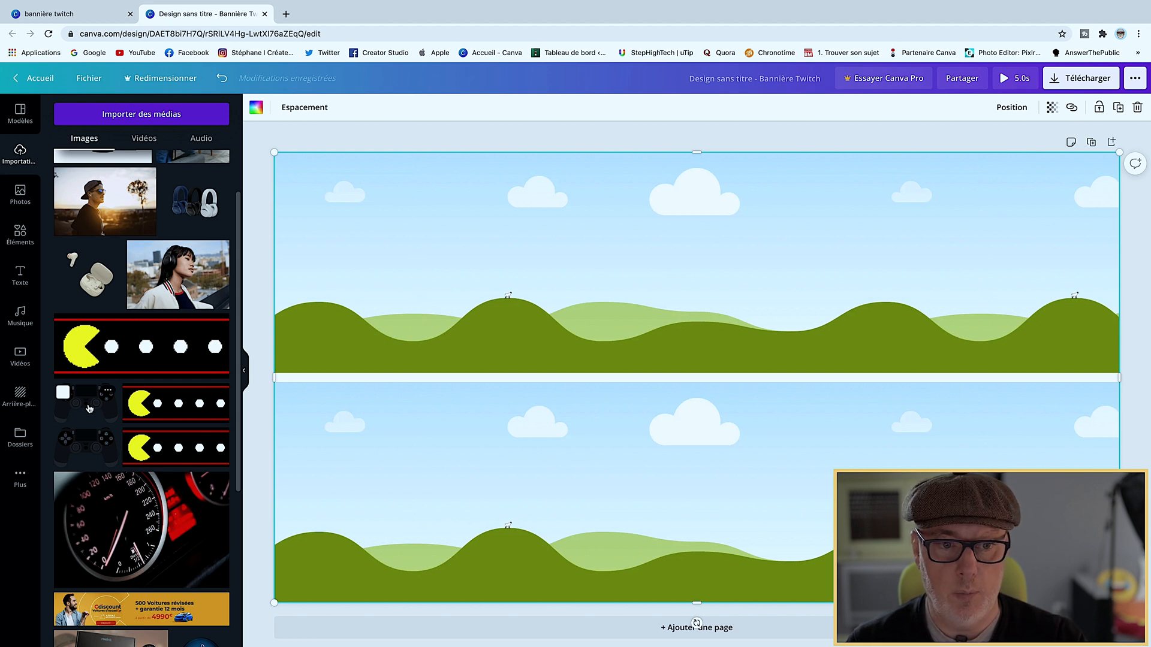
{"action": "left_click", "coordinate": [124, 338]}
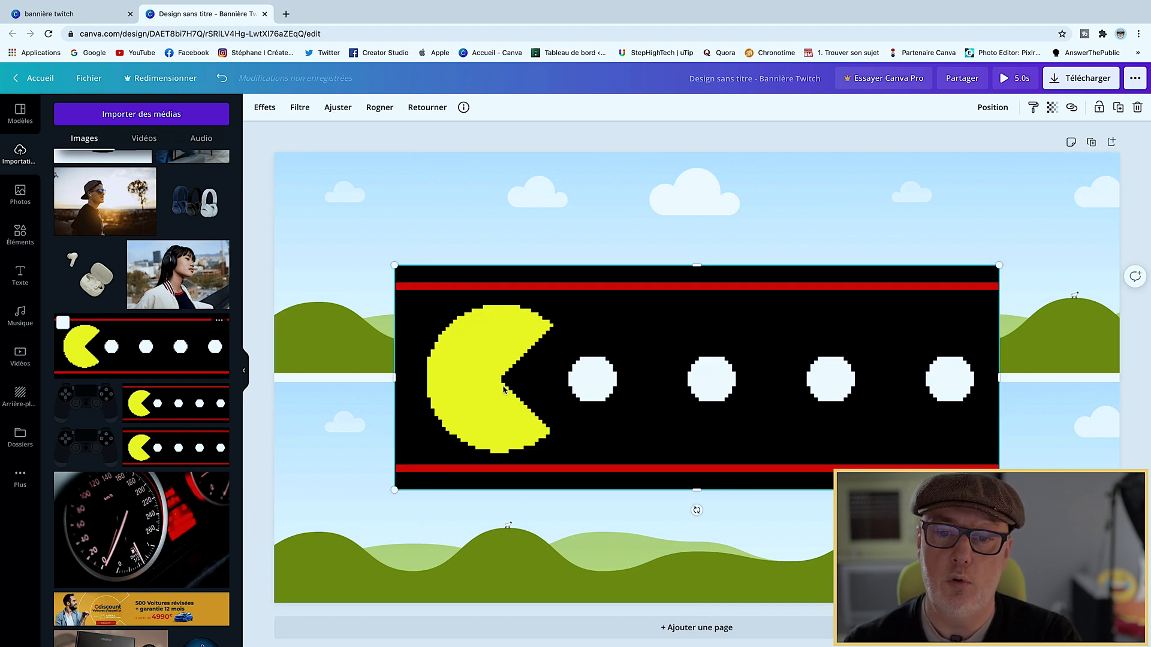
{"action": "left_click_drag", "start_coordinate": [543, 401], "coordinate": [551, 326]}
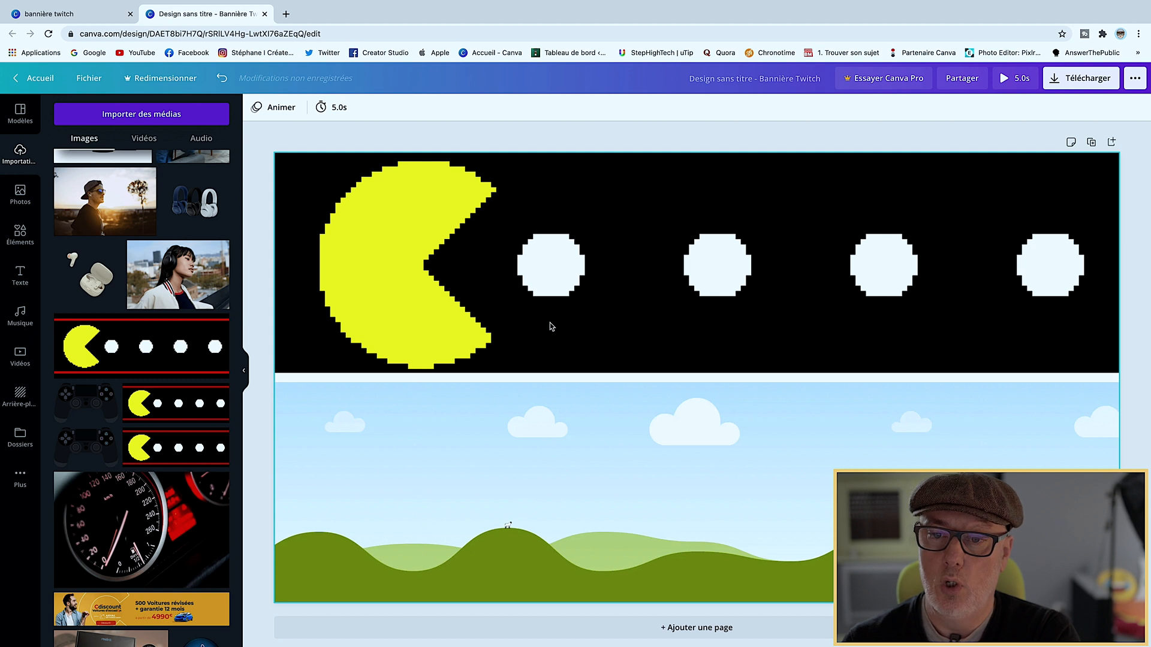
{"action": "left_click", "coordinate": [501, 231]}
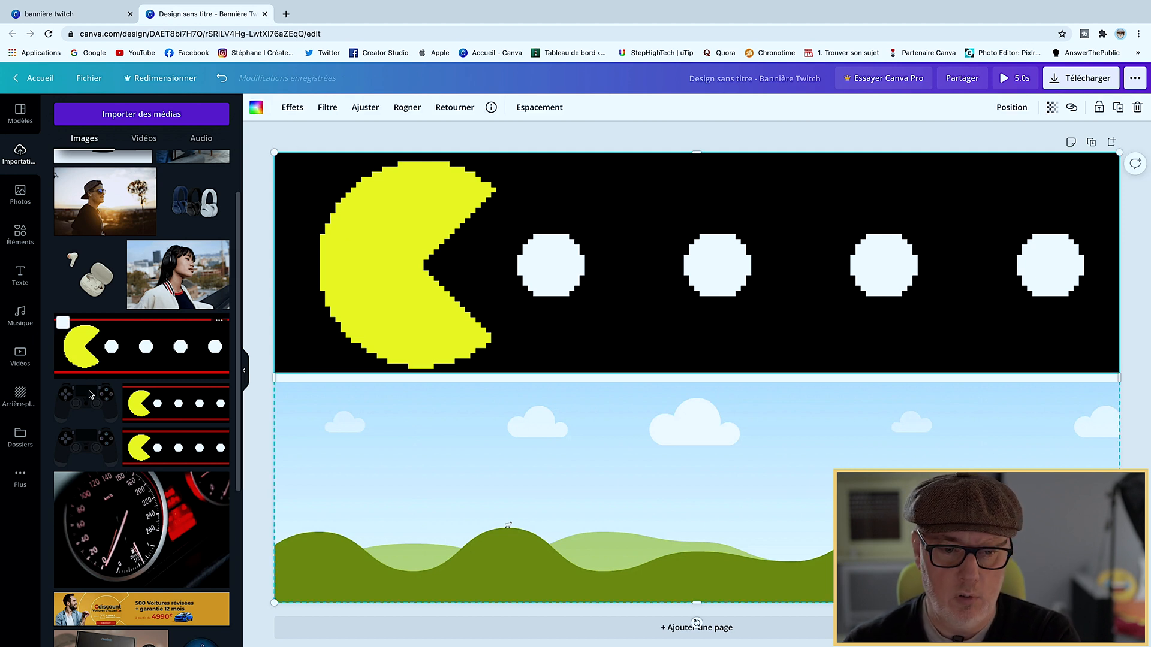
Fill the grid's lower row with the imported game controller image
{"action": "left_click", "coordinate": [90, 410]}
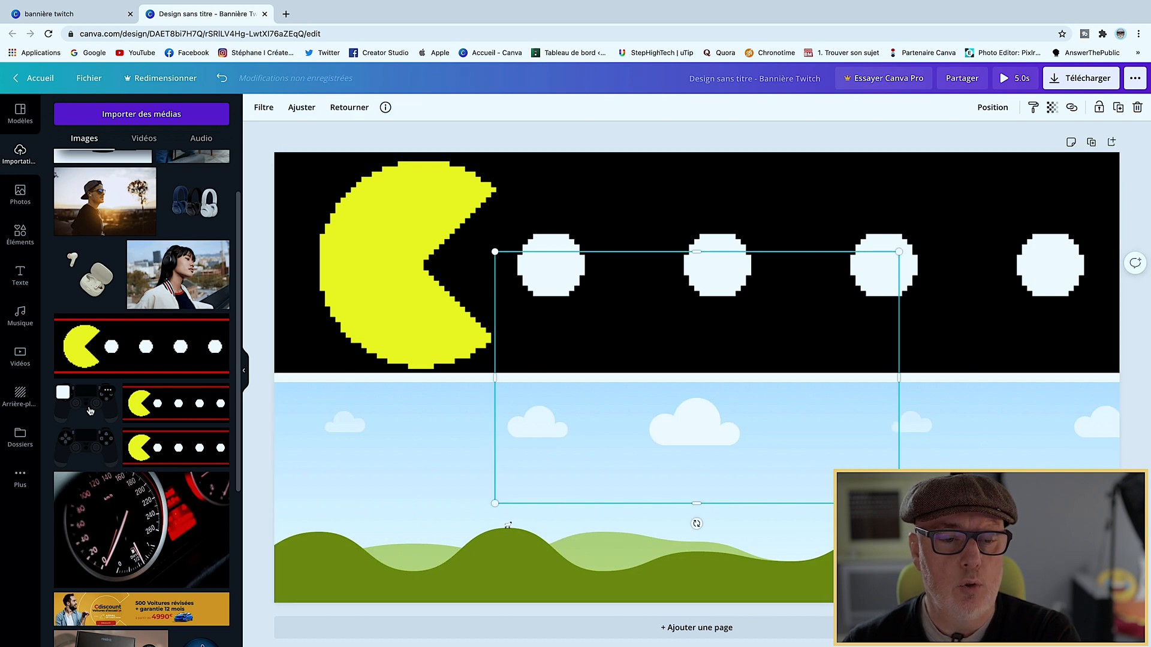
{"action": "left_click_drag", "start_coordinate": [669, 359], "coordinate": [654, 433]}
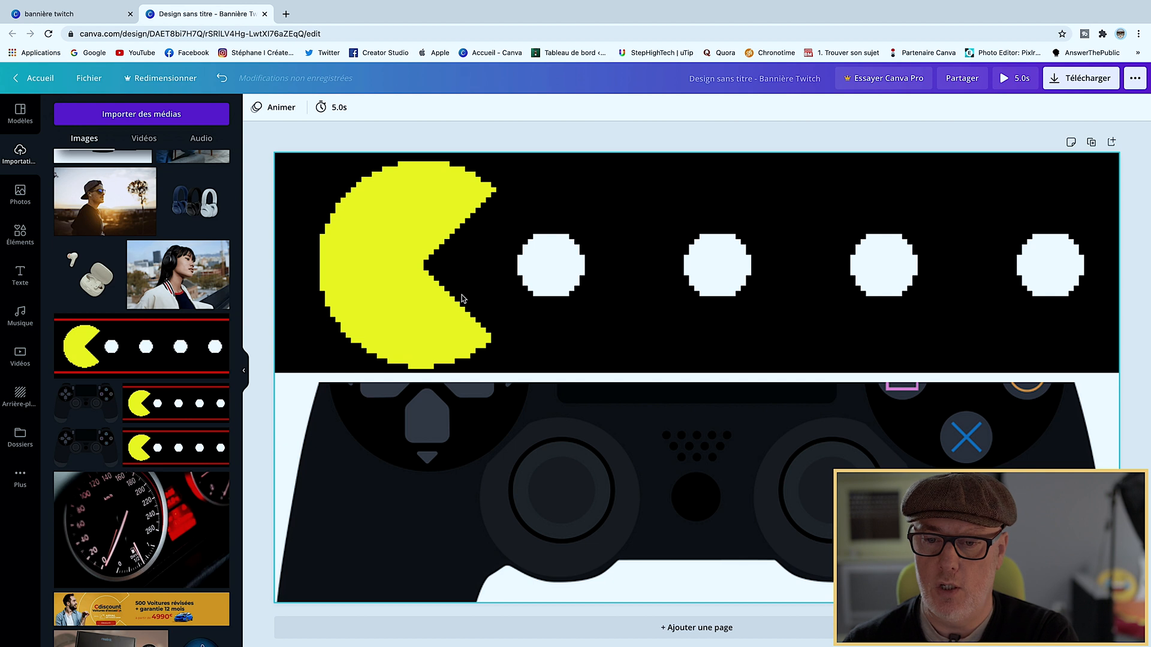
{"action": "left_click", "coordinate": [333, 200]}
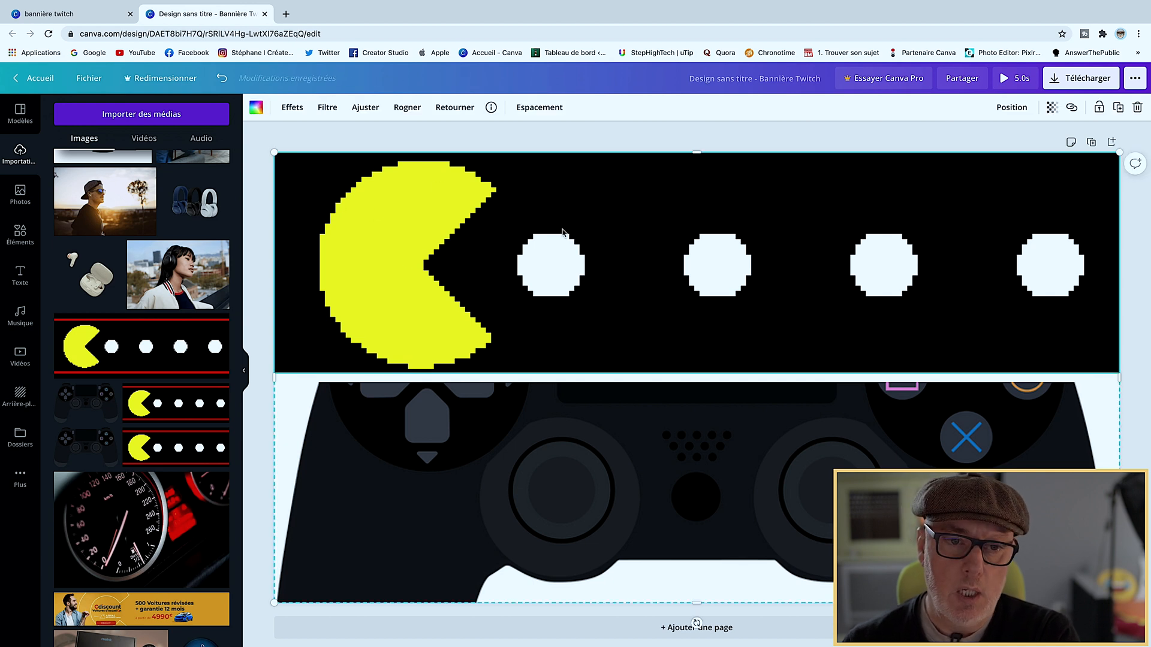
{"action": "left_click", "coordinate": [749, 481]}
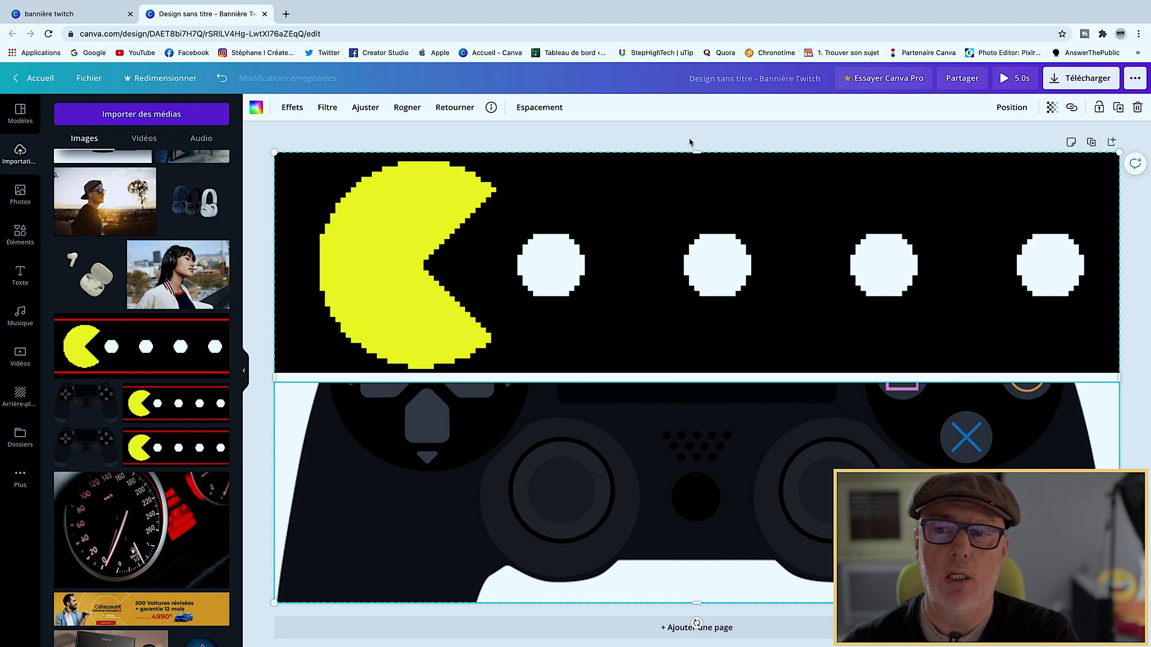
Shrink the two-row grid to just under half the banner's width and centre it horizontally against the bottom edge
{"action": "left_click_drag", "start_coordinate": [273, 155], "coordinate": [632, 327]}
{"action": "left_click_drag", "start_coordinate": [837, 401], "coordinate": [635, 314]}
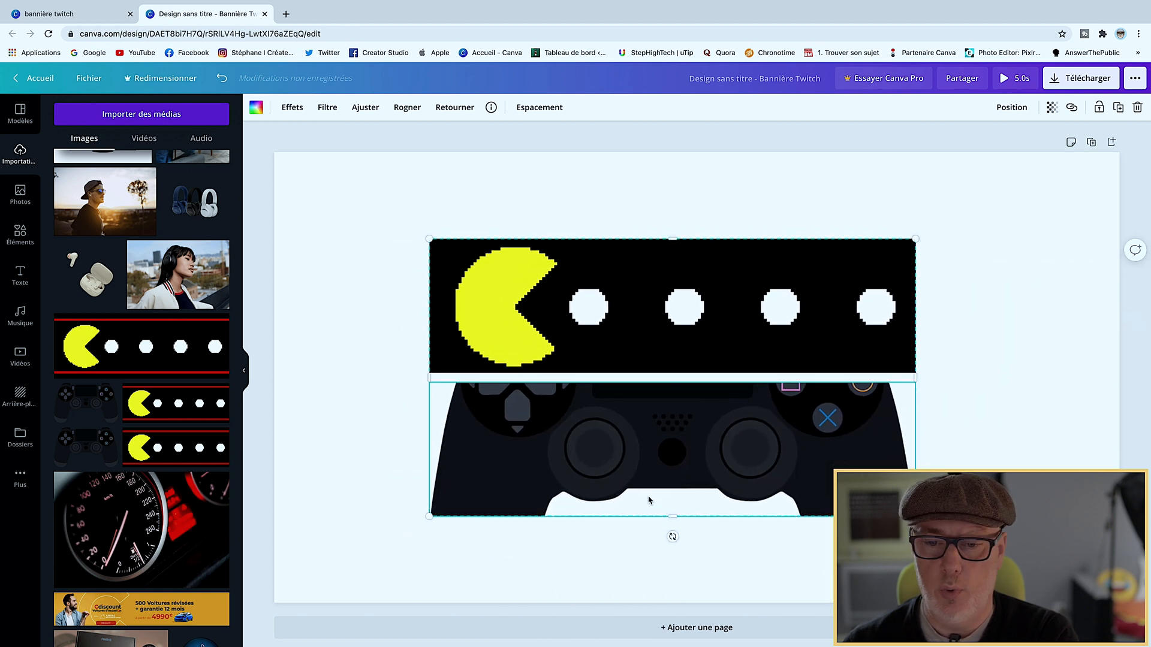
{"action": "left_click_drag", "start_coordinate": [675, 521], "coordinate": [670, 602]}
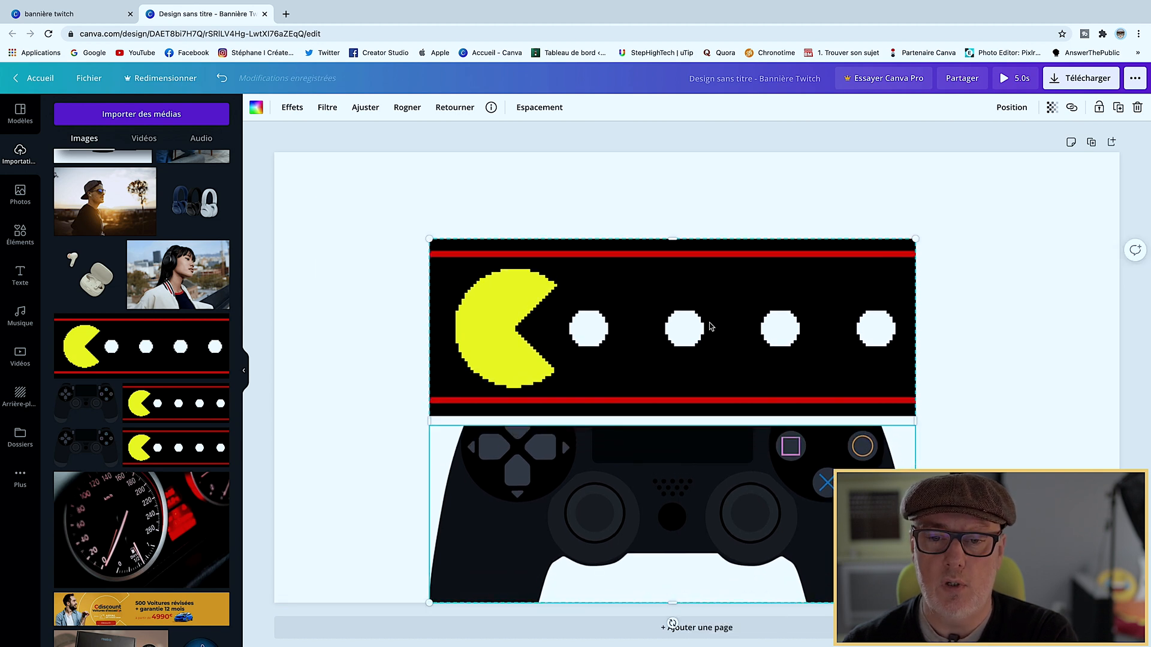
{"action": "left_click_drag", "start_coordinate": [915, 239], "coordinate": [826, 288]}
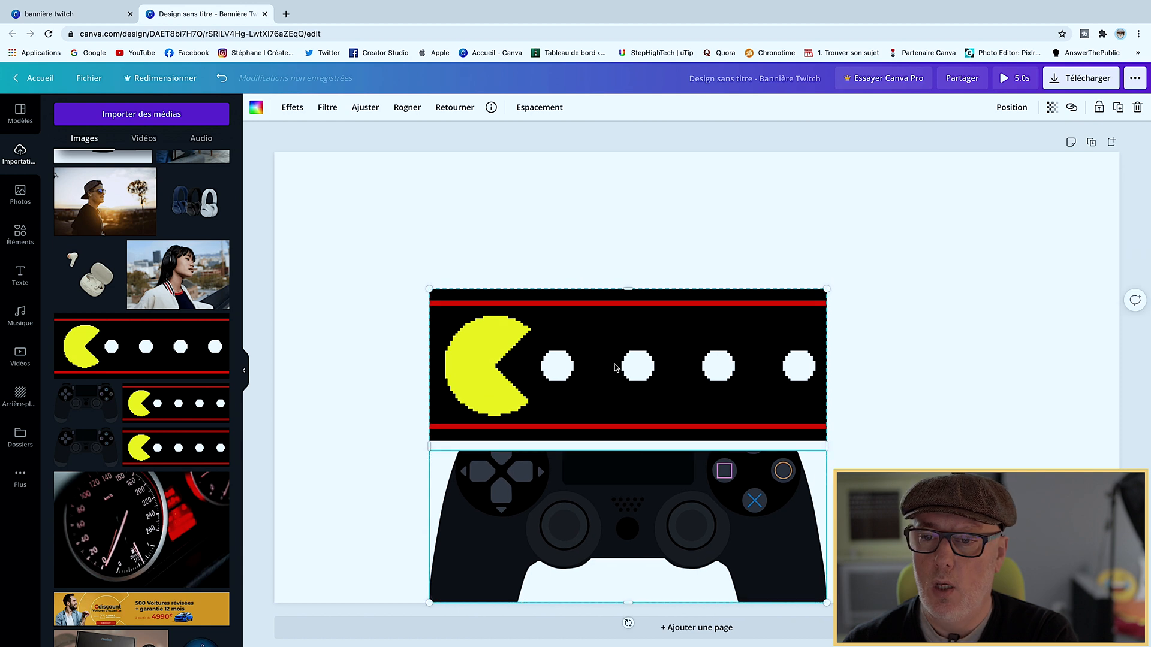
{"action": "left_click_drag", "start_coordinate": [608, 367], "coordinate": [685, 369]}
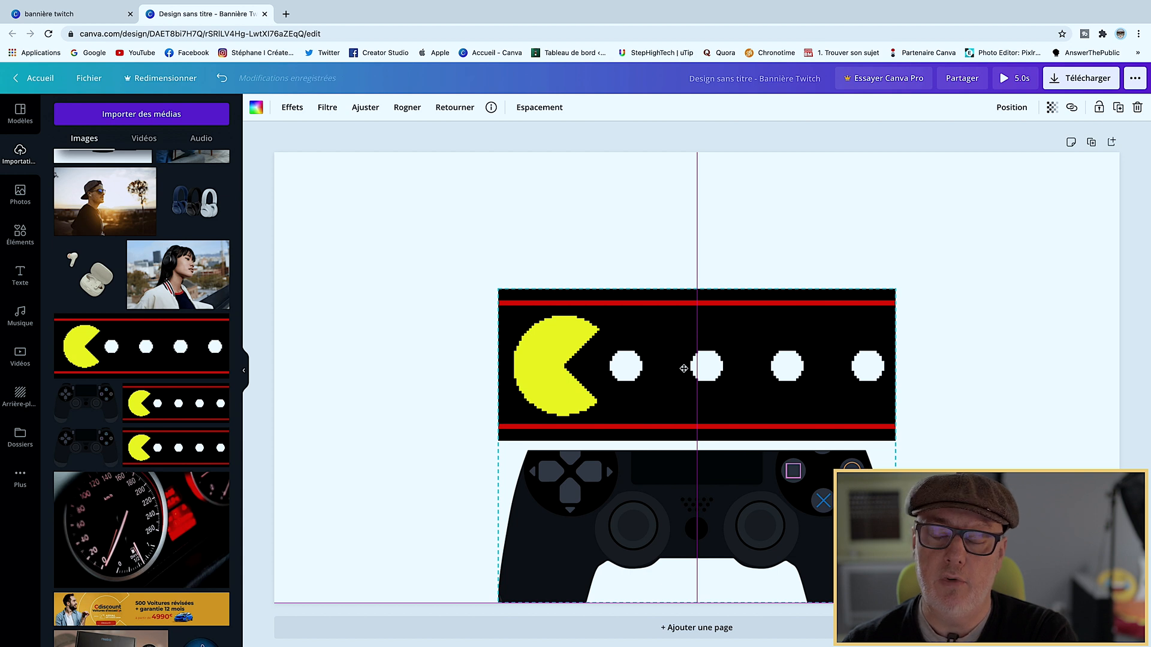
{"action": "left_click_drag", "start_coordinate": [684, 372], "coordinate": [684, 371]}
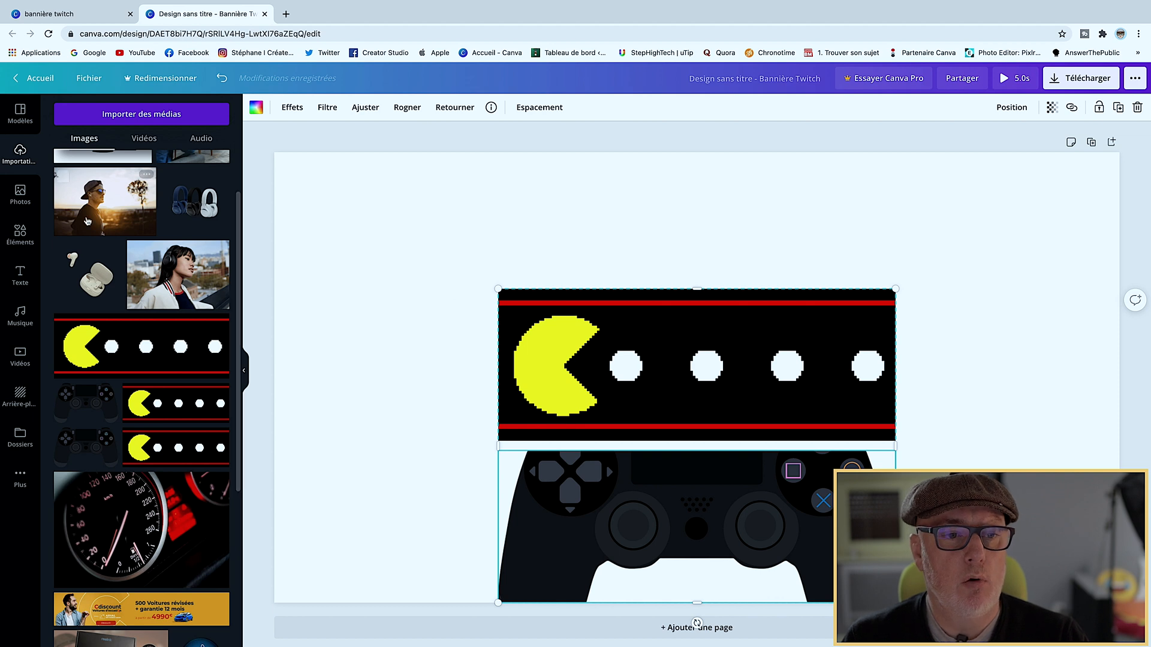
Add a triangle shape, enlarge it to the banner's full height and place it half beyond the right edge
{"action": "left_click", "coordinate": [19, 235]}
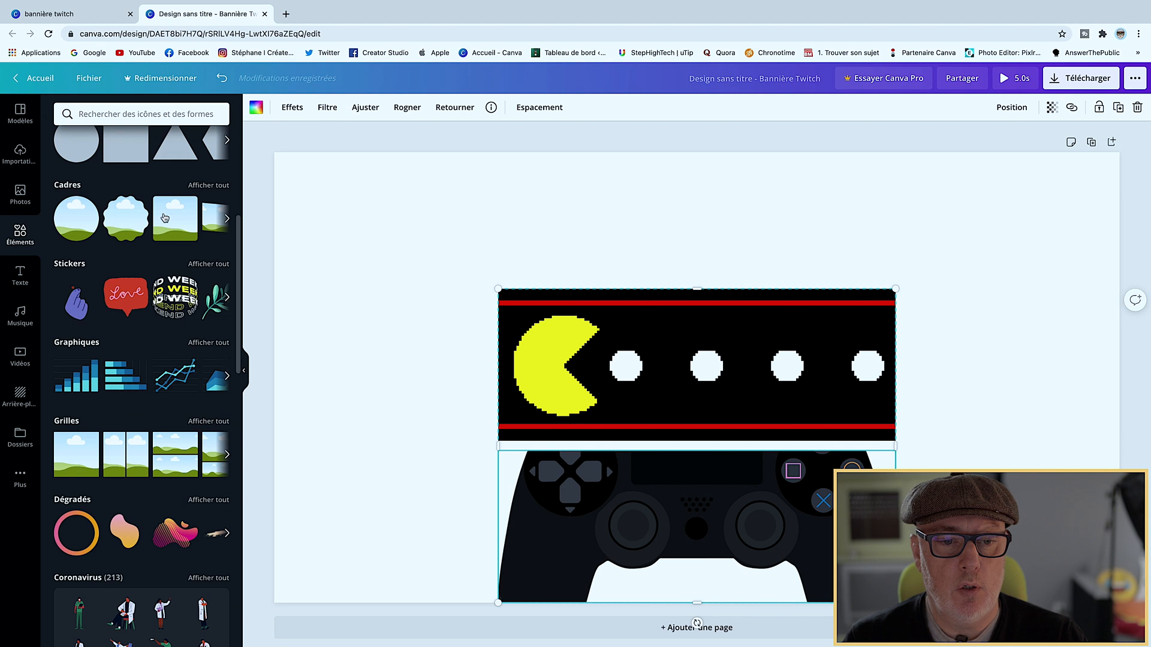
{"action": "scroll", "coordinate": [157, 242], "scroll_direction": "up", "scroll_amount": 4}
{"action": "scroll", "coordinate": [157, 242], "scroll_direction": "down", "scroll_amount": 1}
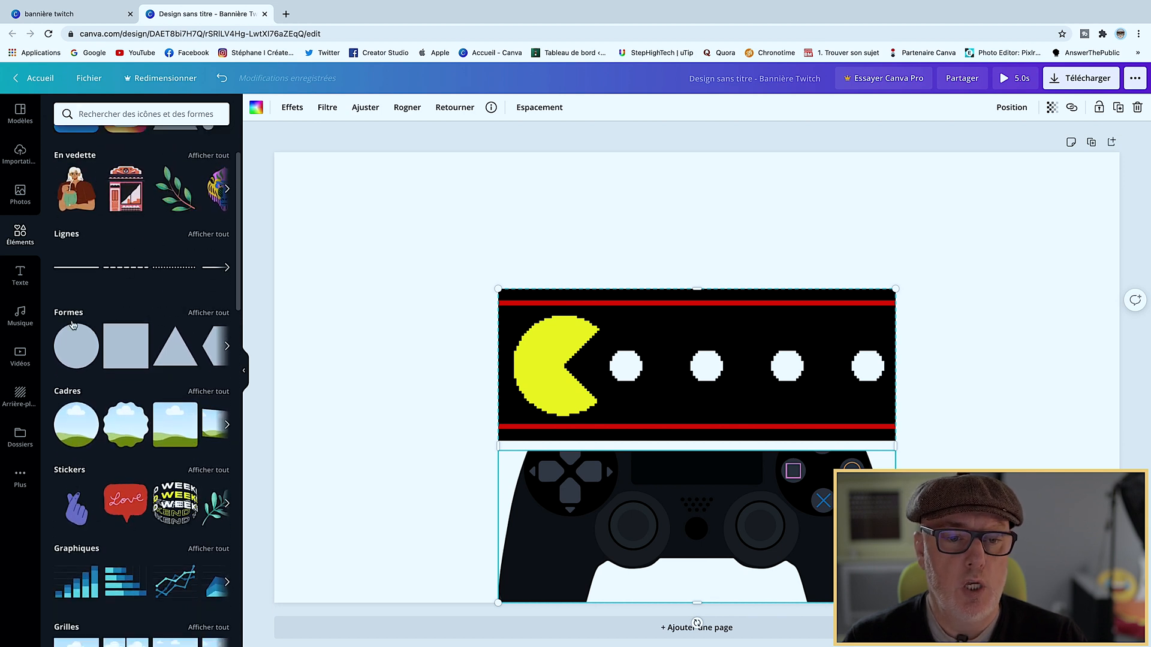
{"action": "left_click", "coordinate": [177, 347]}
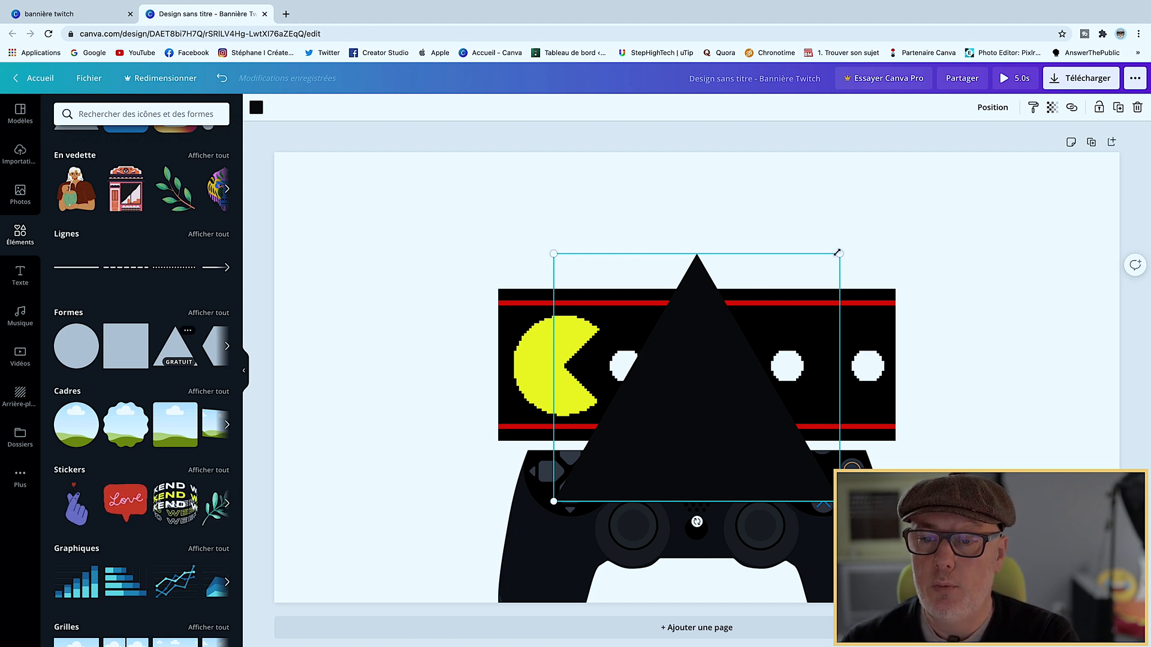
{"action": "left_click_drag", "start_coordinate": [842, 251], "coordinate": [1120, 180]}
{"action": "left_click_drag", "start_coordinate": [800, 339], "coordinate": [1125, 401]}
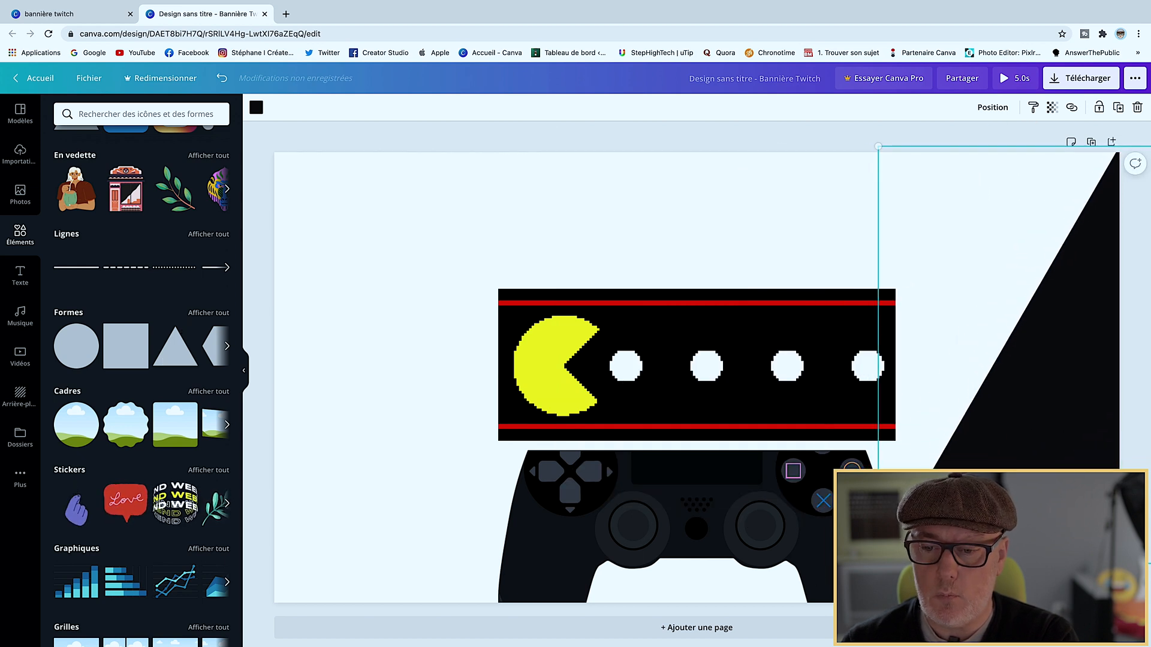
{"action": "left_click_drag", "start_coordinate": [878, 564], "coordinate": [833, 603]}
{"action": "left_click_drag", "start_coordinate": [1108, 273], "coordinate": [1133, 269]}
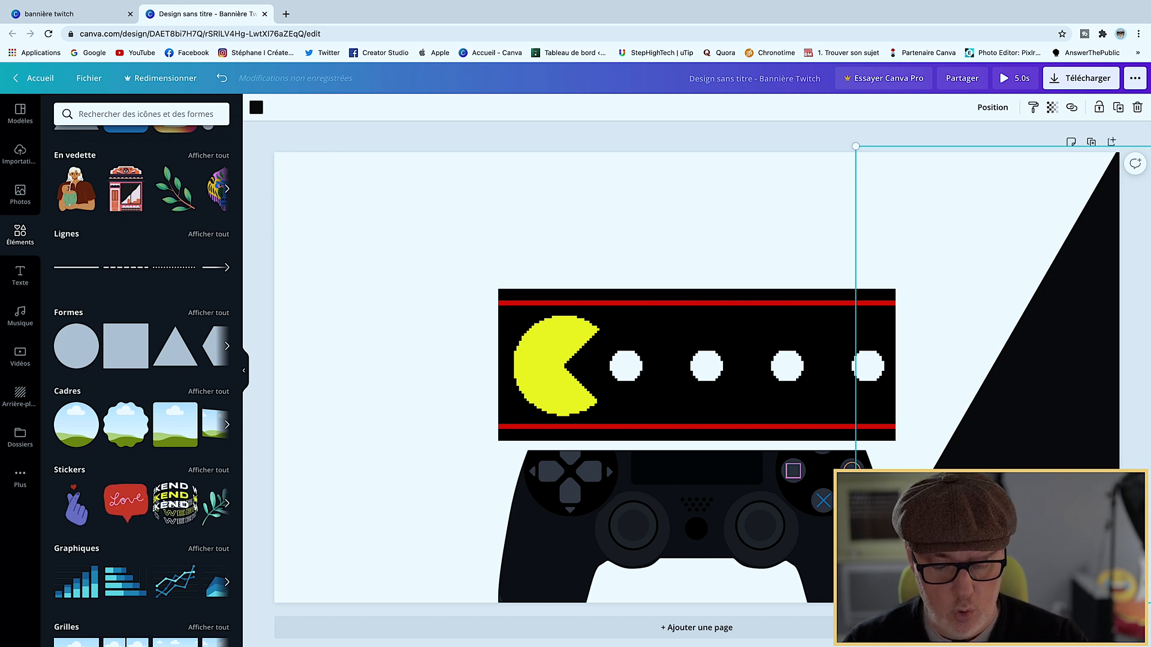
Duplicate the triangle and place the copy half beyond the banner's left edge, mirroring the first one
{"action": "key", "text": "super+d"}
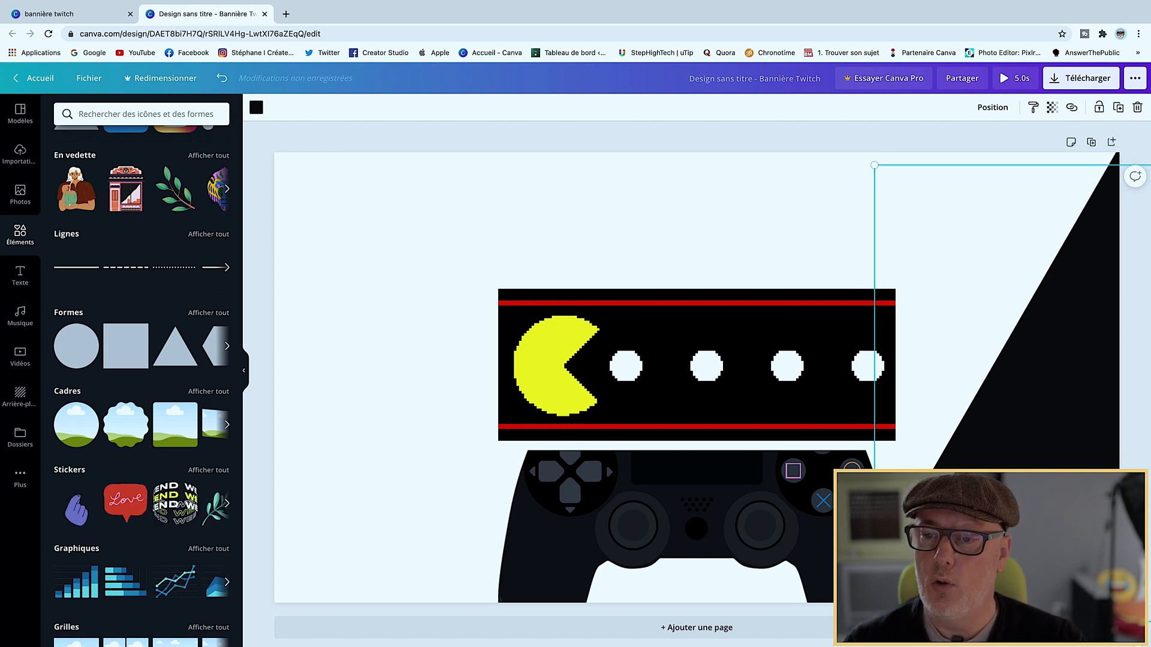
{"action": "left_click_drag", "start_coordinate": [898, 485], "coordinate": [162, 478]}
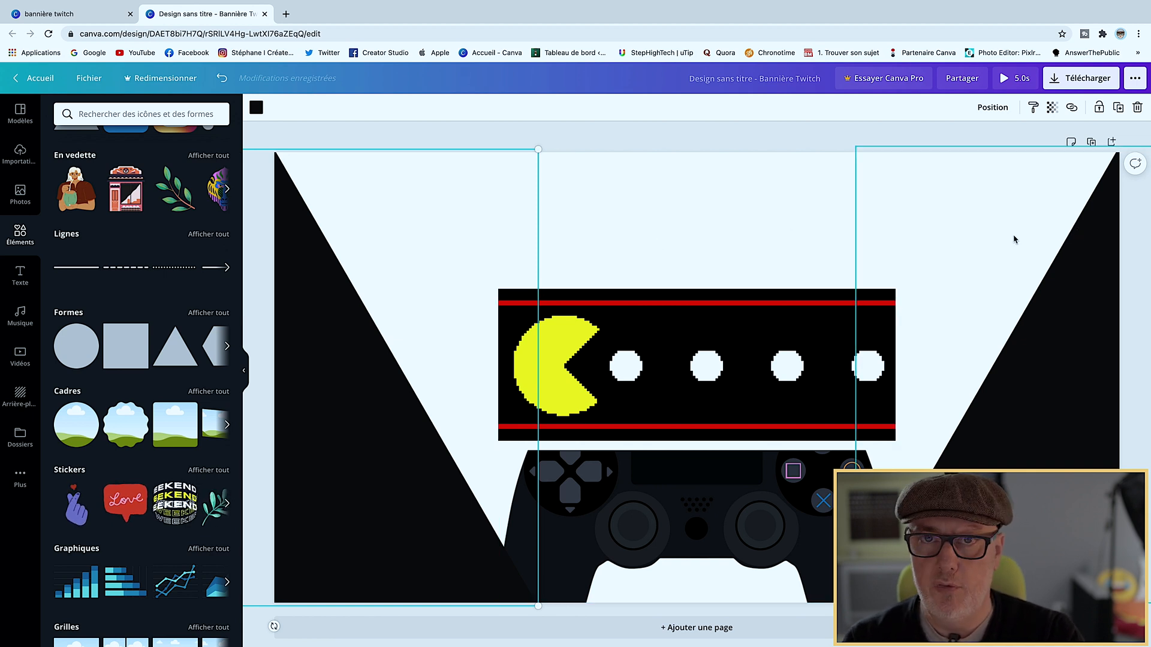
Set the banner's background colour to royal blue
{"action": "left_click", "coordinate": [781, 233]}
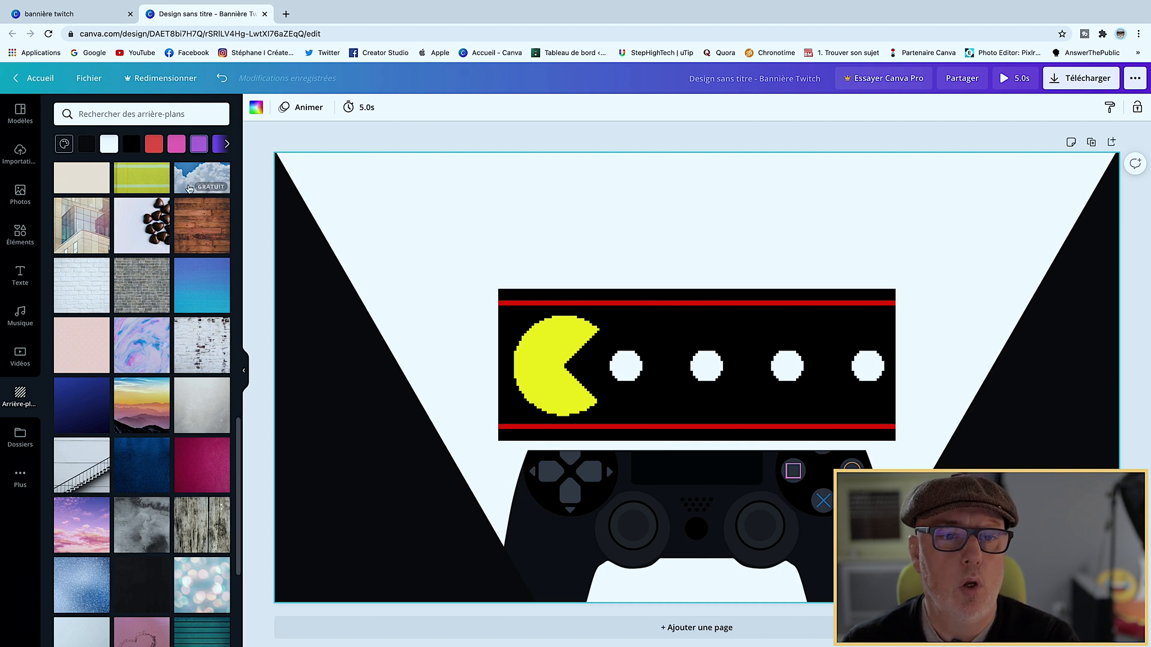
{"action": "left_click", "coordinate": [227, 145]}
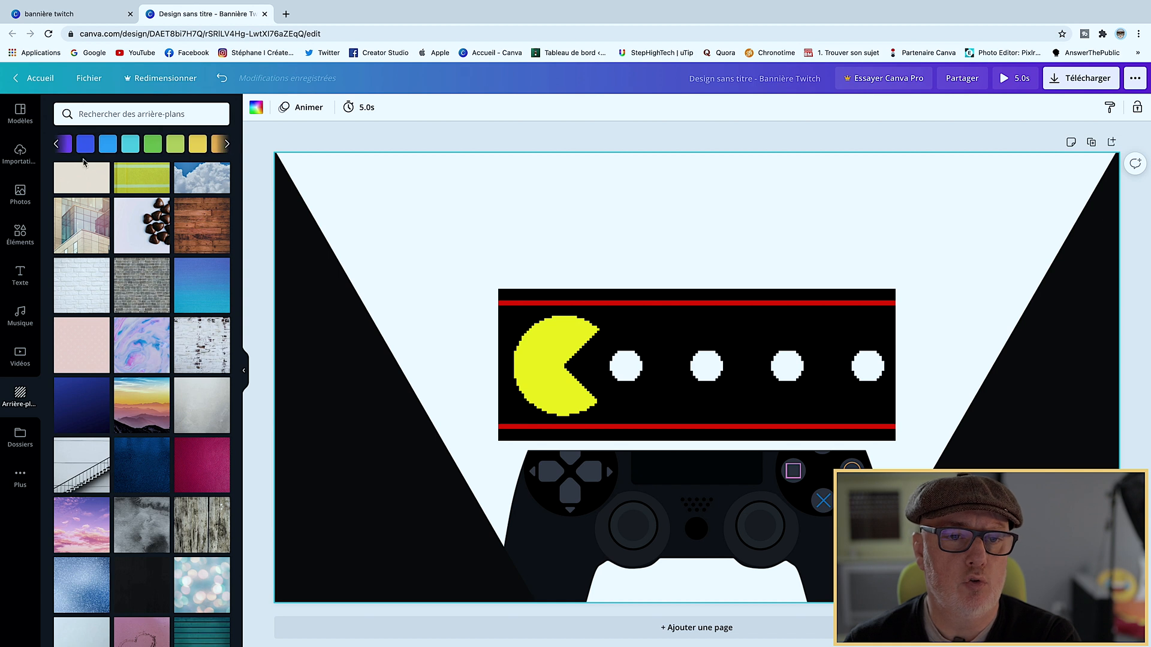
{"action": "left_click", "coordinate": [87, 147]}
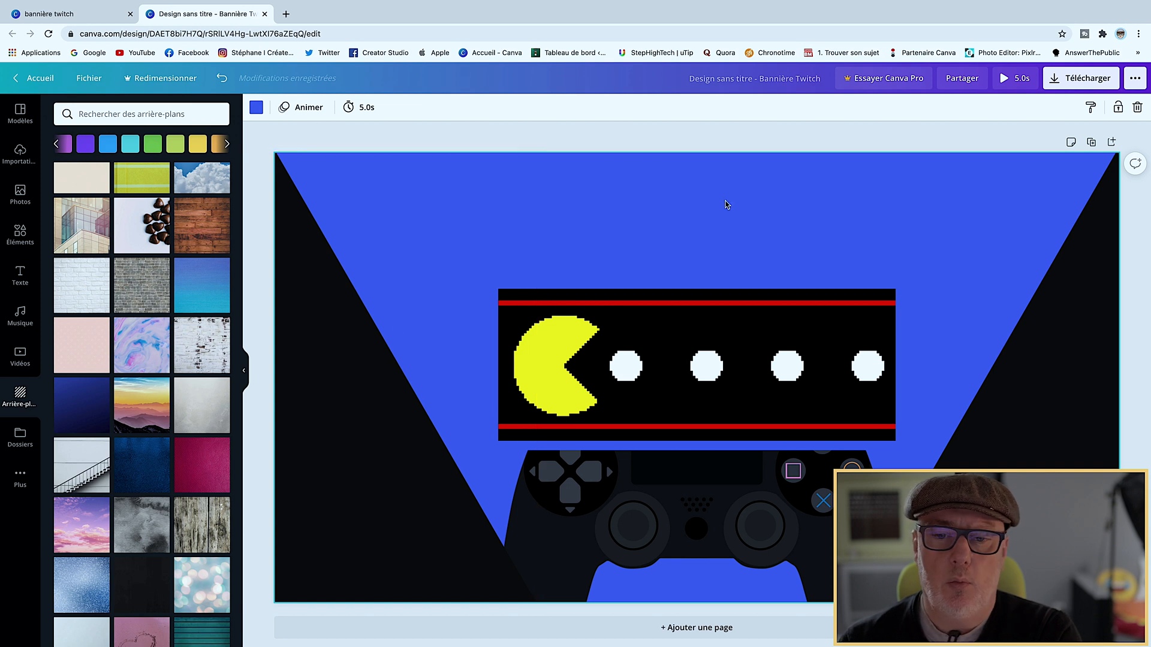
Try yellow and light orange as the banner's background colour
{"action": "left_click", "coordinate": [202, 146]}
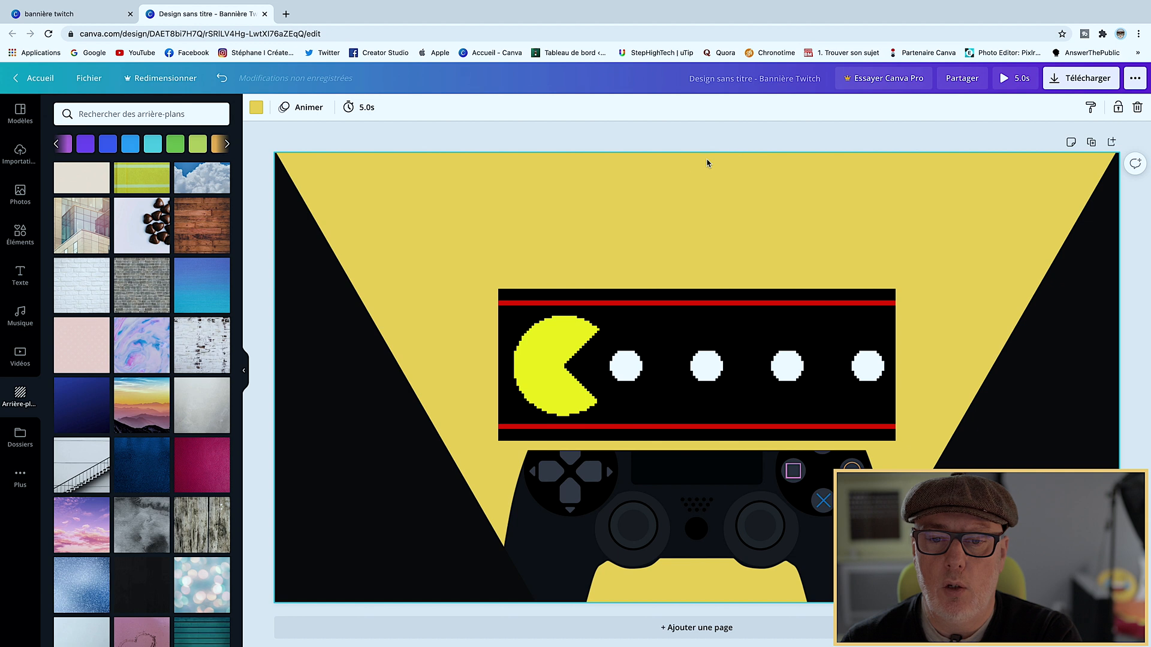
{"action": "left_click", "coordinate": [219, 145]}
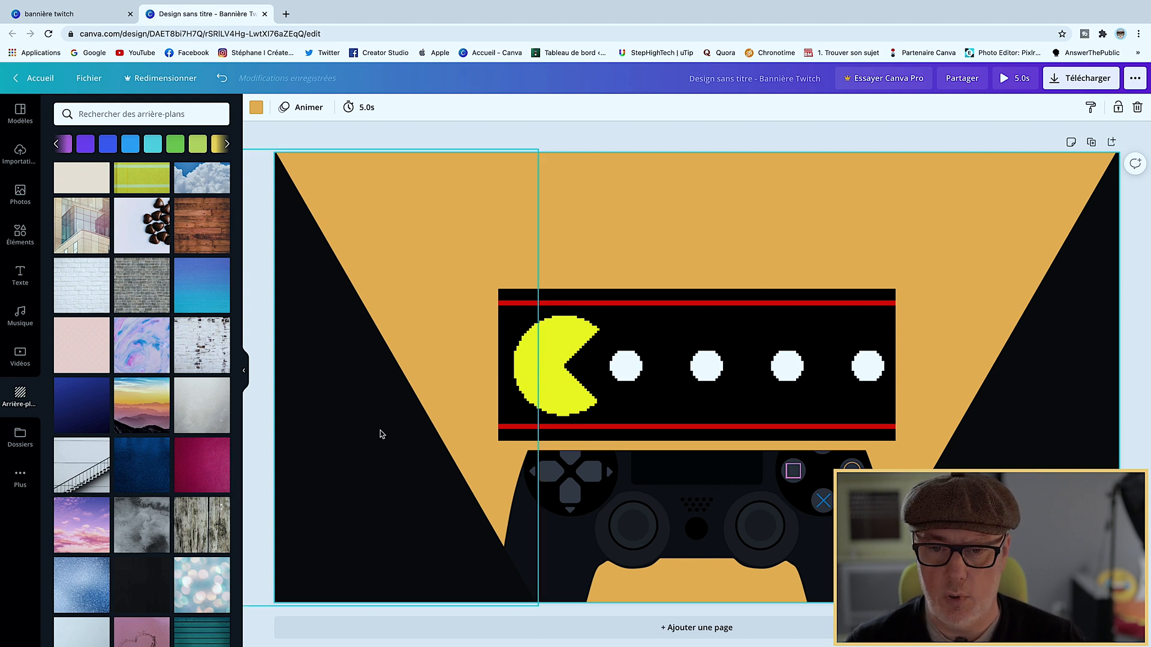
Try pink and light green on the left triangle, and settle on coral red as its fill colour
{"action": "left_click", "coordinate": [350, 438]}
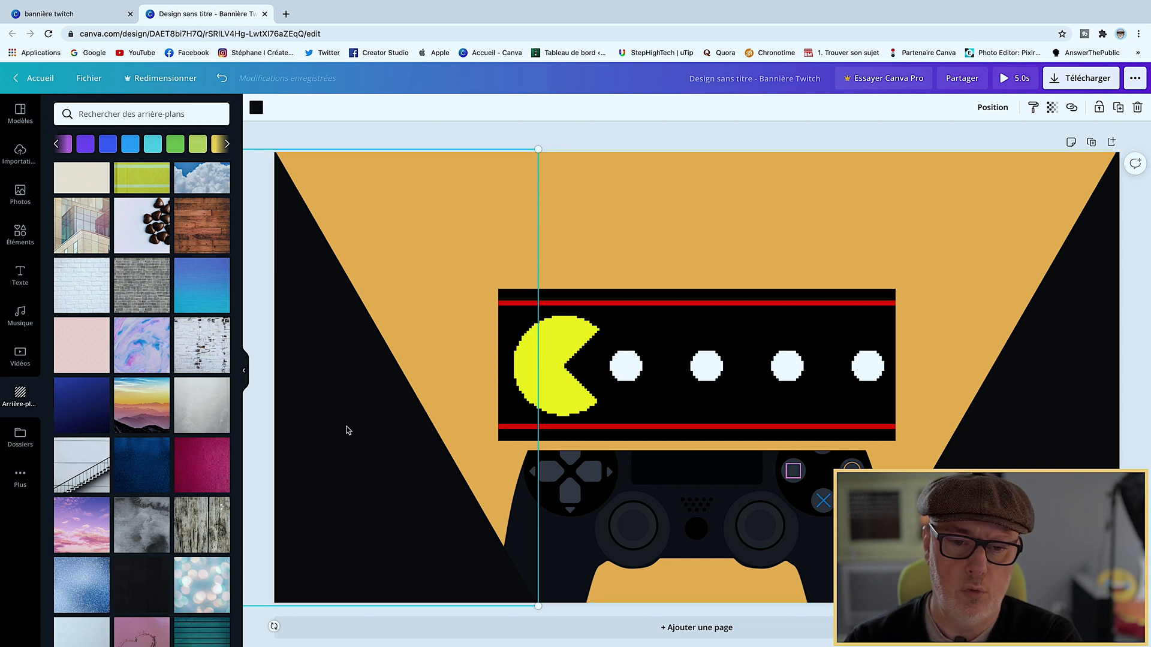
{"action": "left_click", "coordinate": [256, 108]}
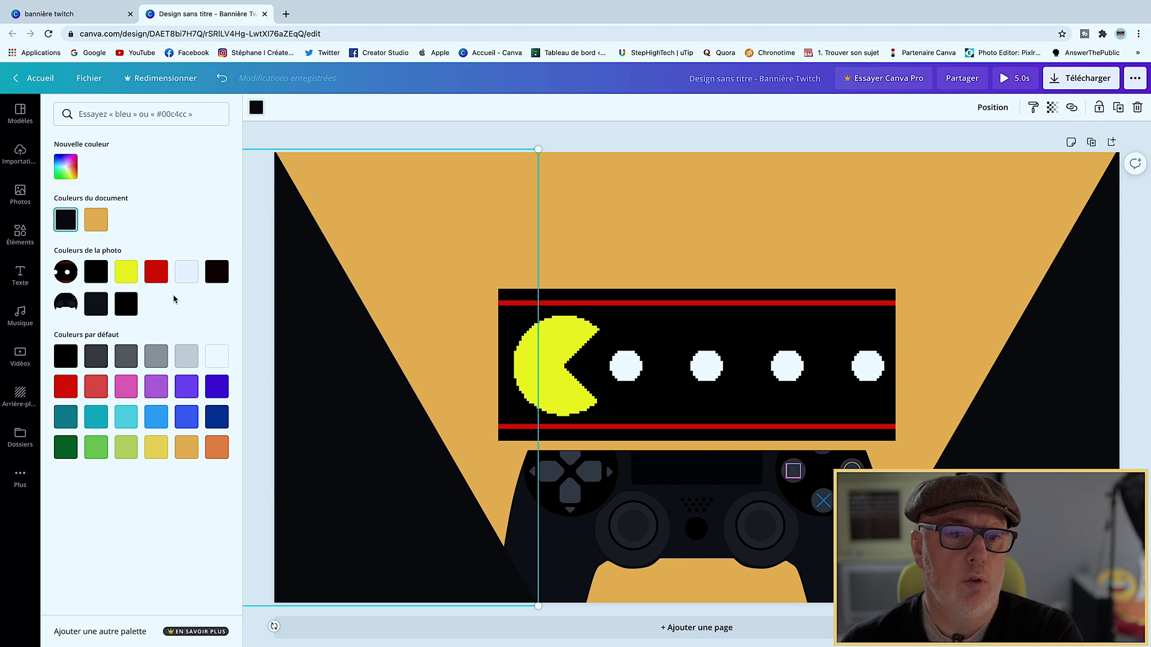
{"action": "left_click", "coordinate": [126, 388]}
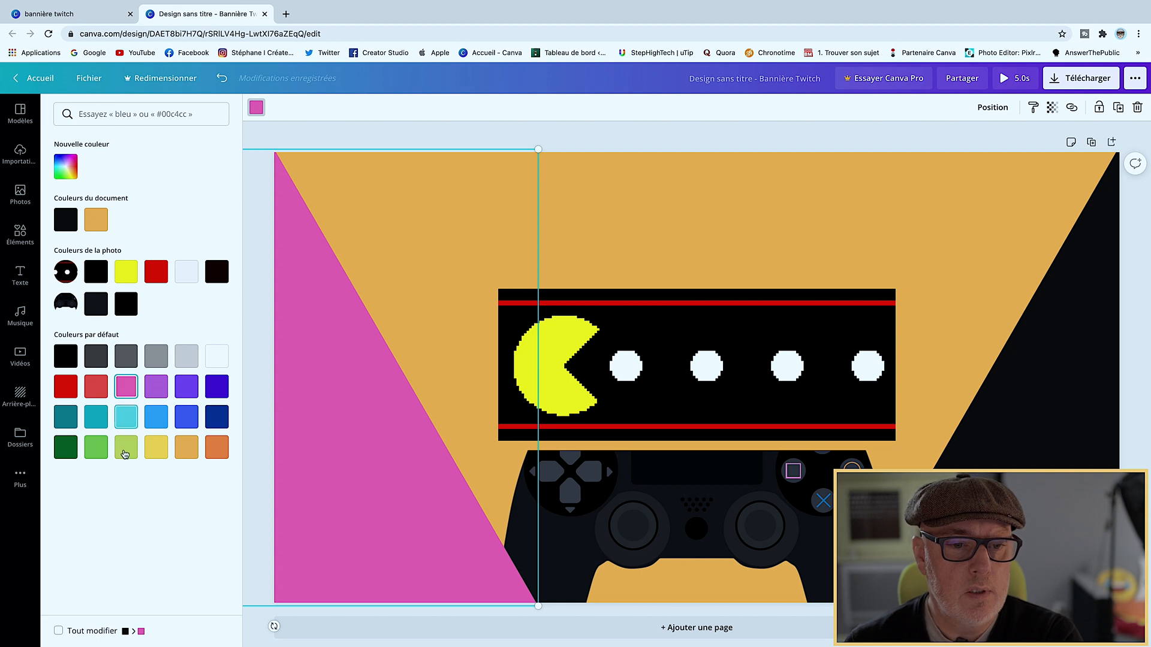
{"action": "left_click", "coordinate": [126, 454]}
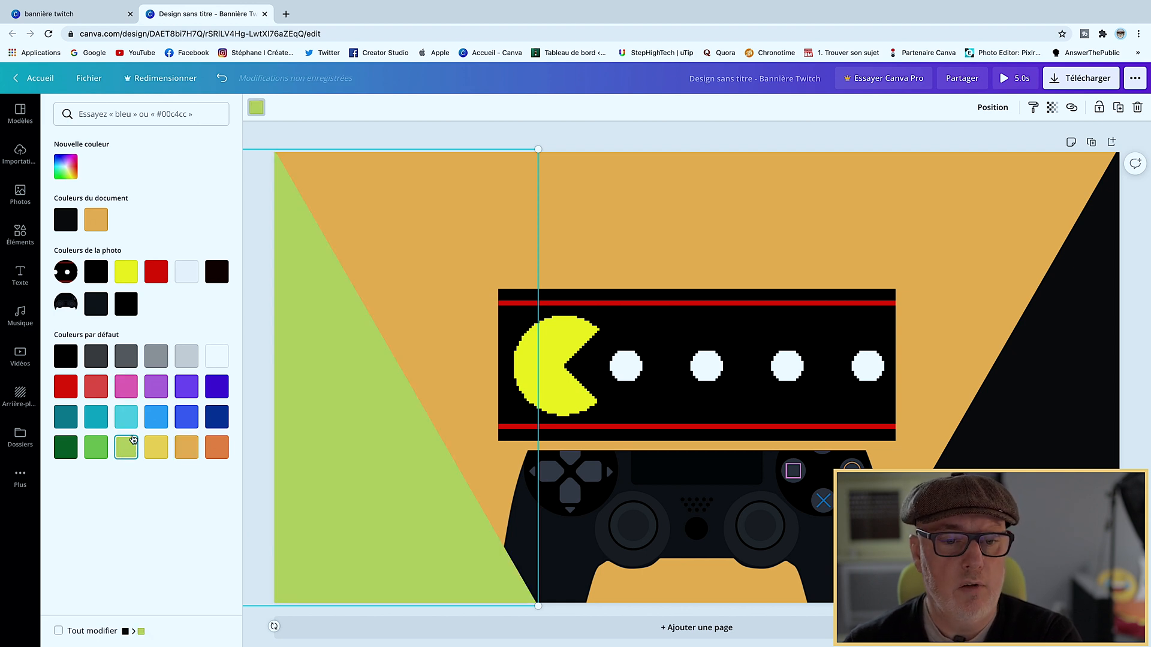
{"action": "left_click", "coordinate": [96, 387]}
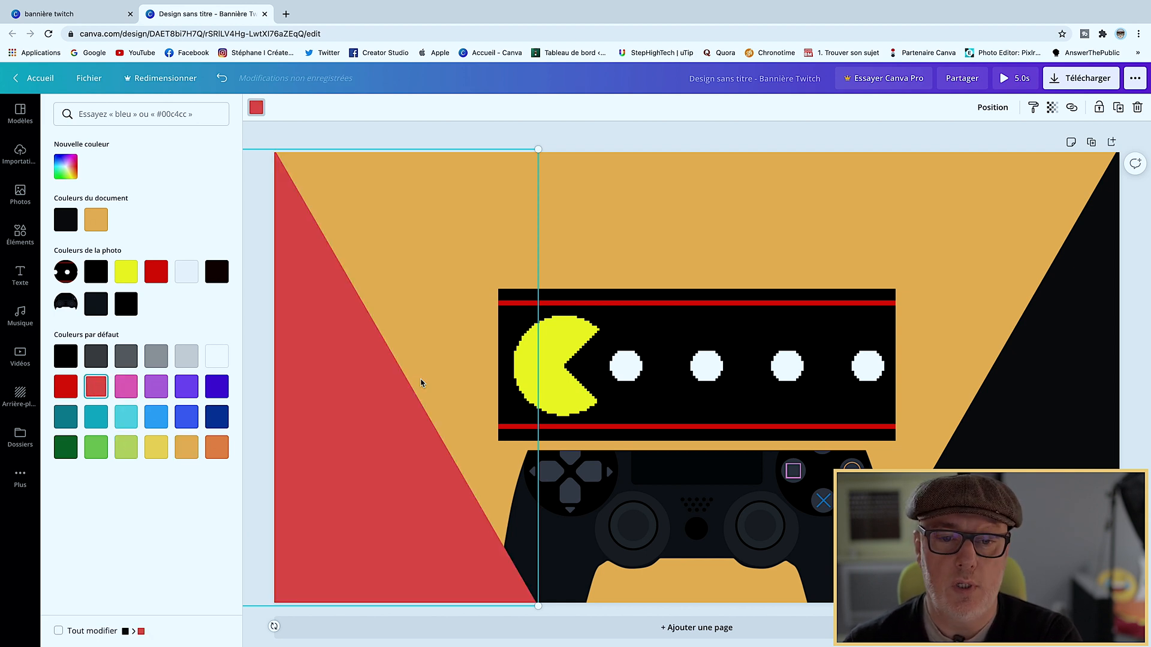
Recolour the right triangle with the coral red already used in the document
{"action": "left_click", "coordinate": [1008, 449]}
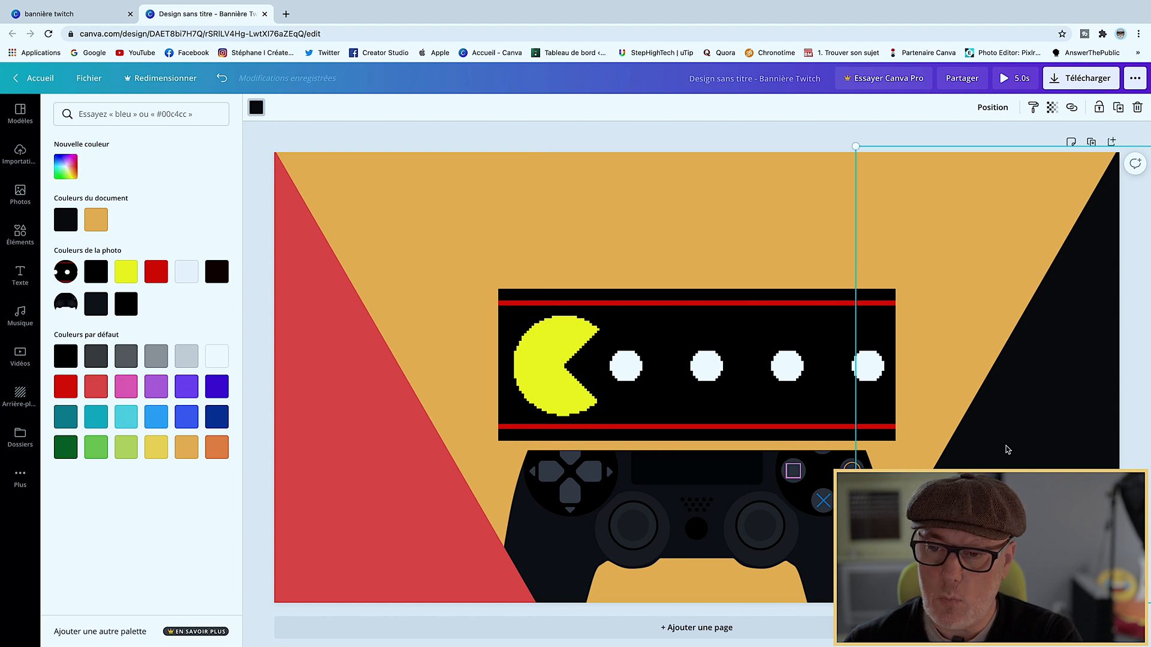
{"action": "left_click", "coordinate": [257, 108]}
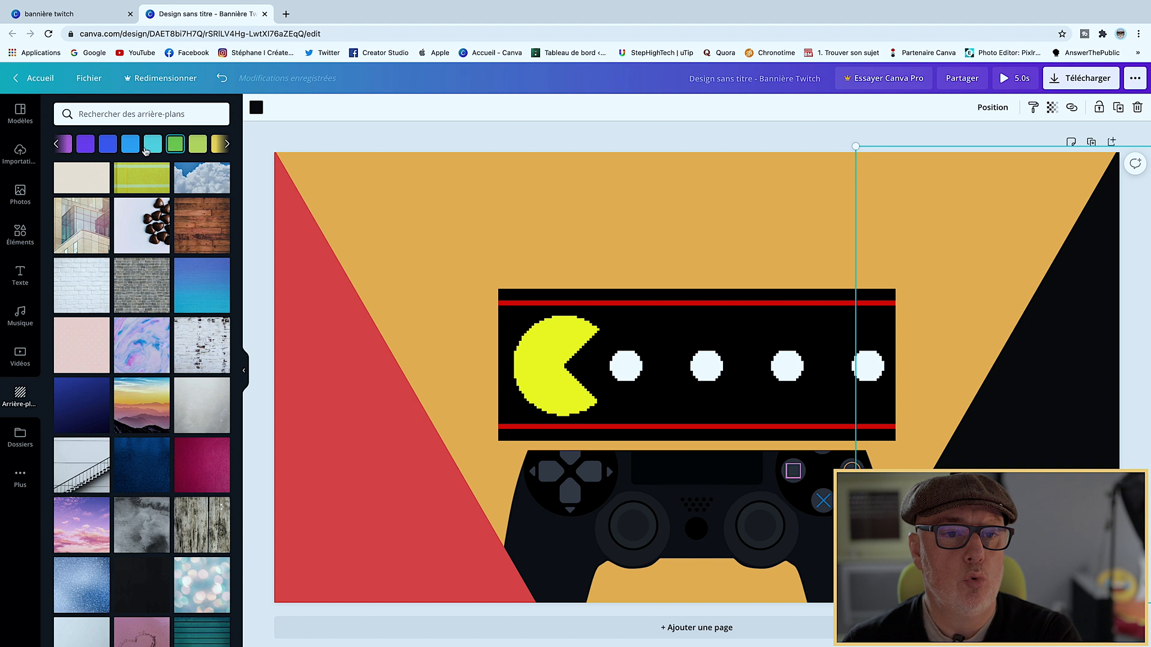
{"action": "left_click", "coordinate": [85, 144]}
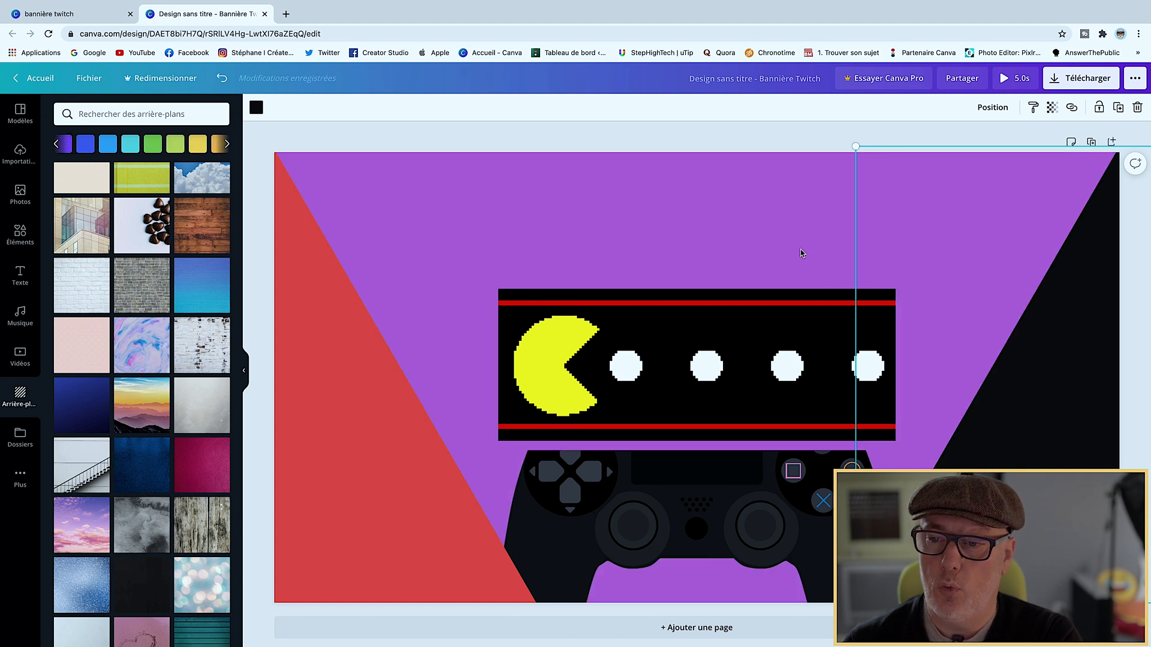
{"action": "left_click", "coordinate": [222, 78]}
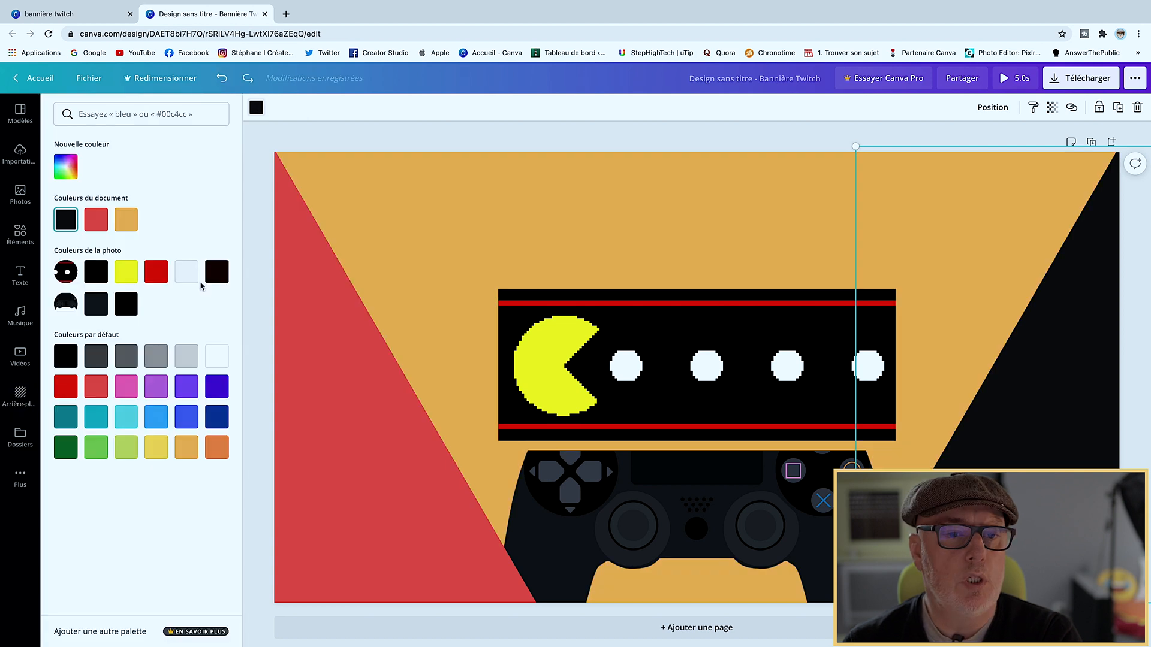
{"action": "left_click", "coordinate": [98, 221]}
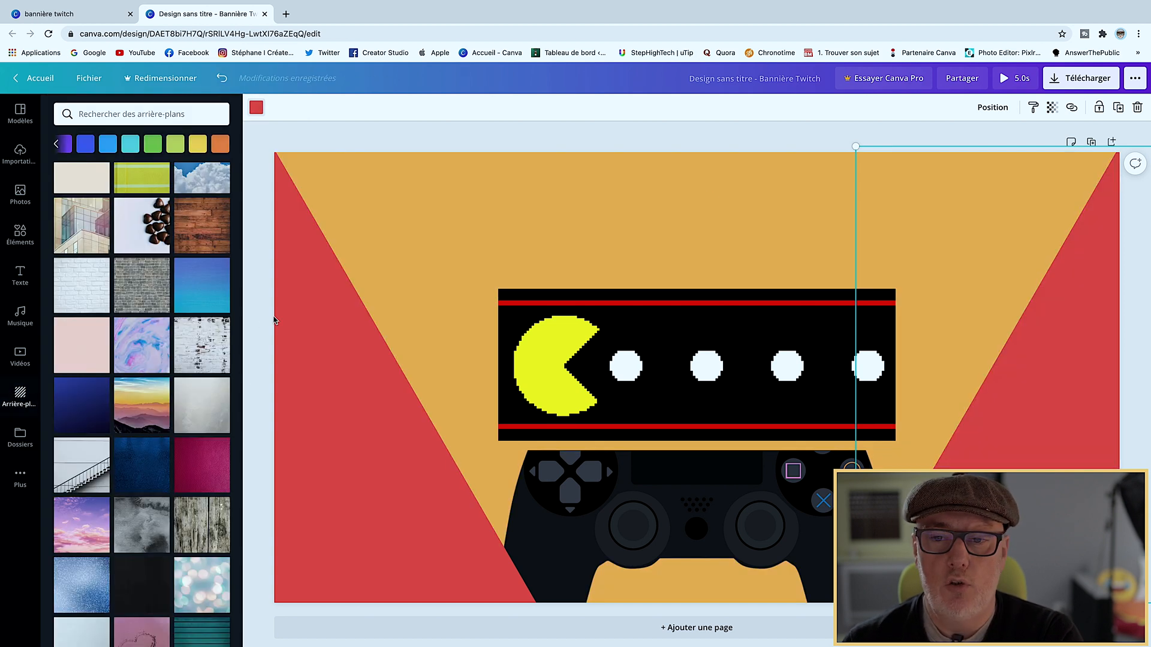
Set the banner's background to the near-black colour taken from the Pac-Man photo
{"action": "left_click", "coordinate": [758, 188]}
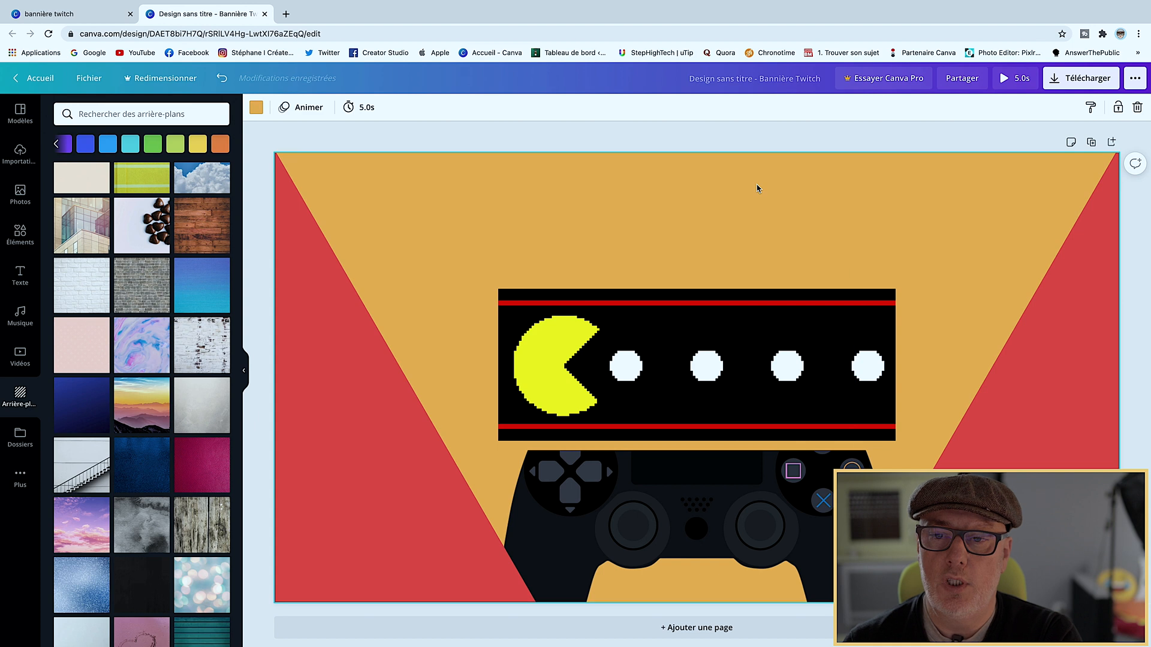
{"action": "left_click", "coordinate": [257, 109]}
{"action": "left_click", "coordinate": [216, 271]}
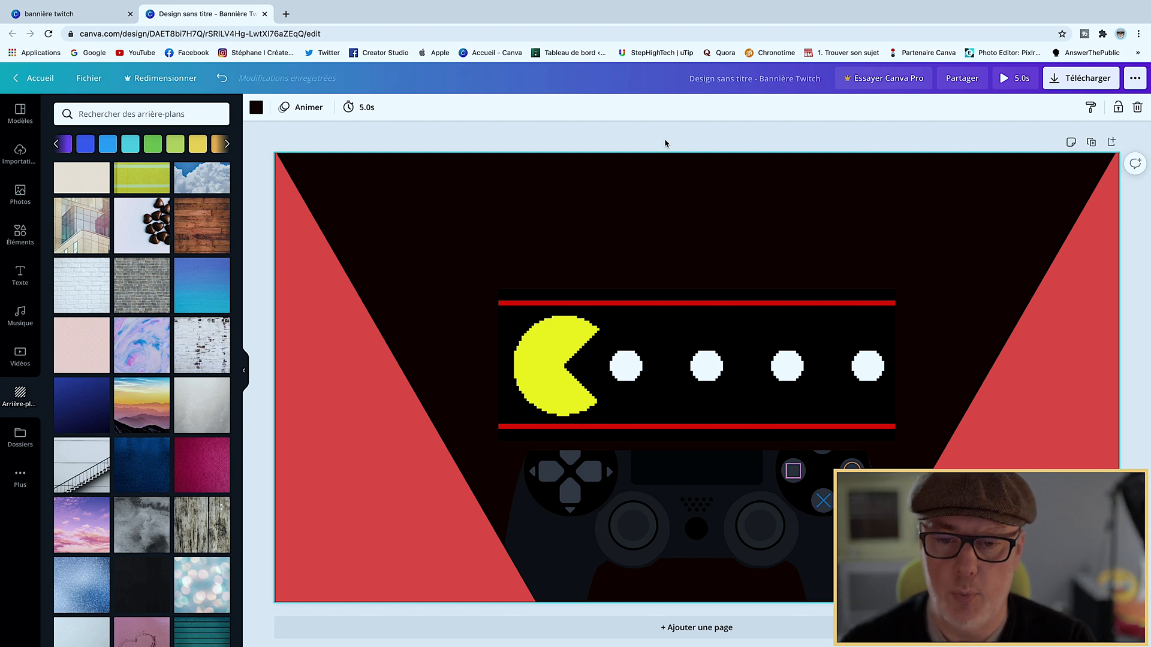
Bring the image grid forward so it sits in front of both triangles
{"action": "left_click", "coordinate": [614, 378]}
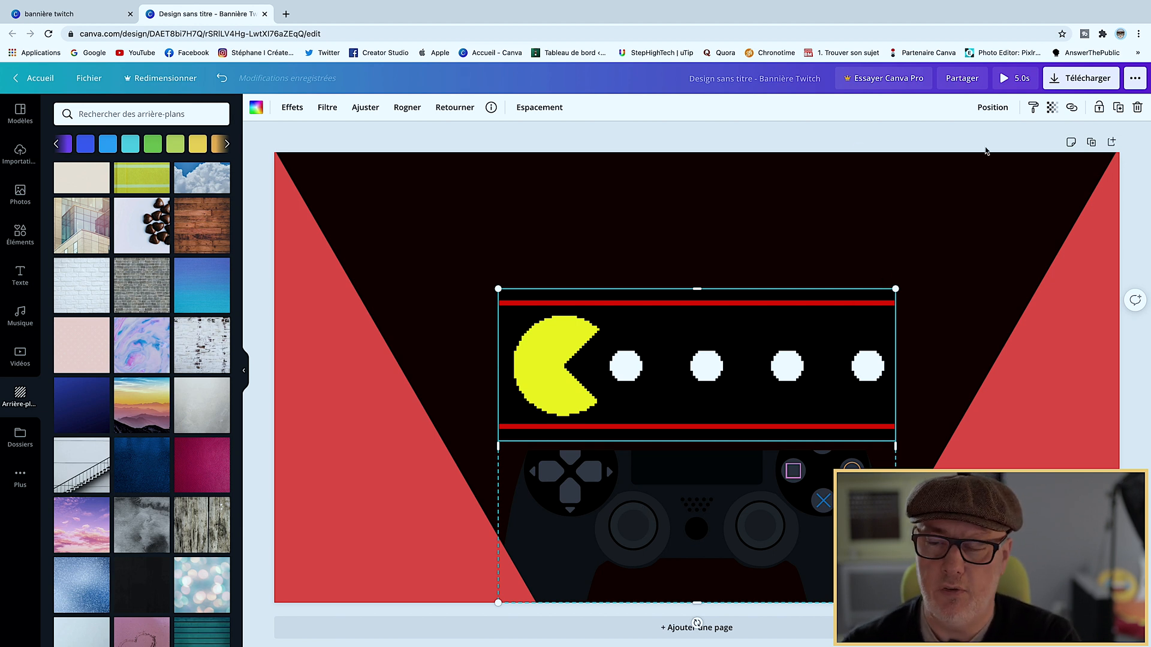
{"action": "left_click", "coordinate": [992, 109]}
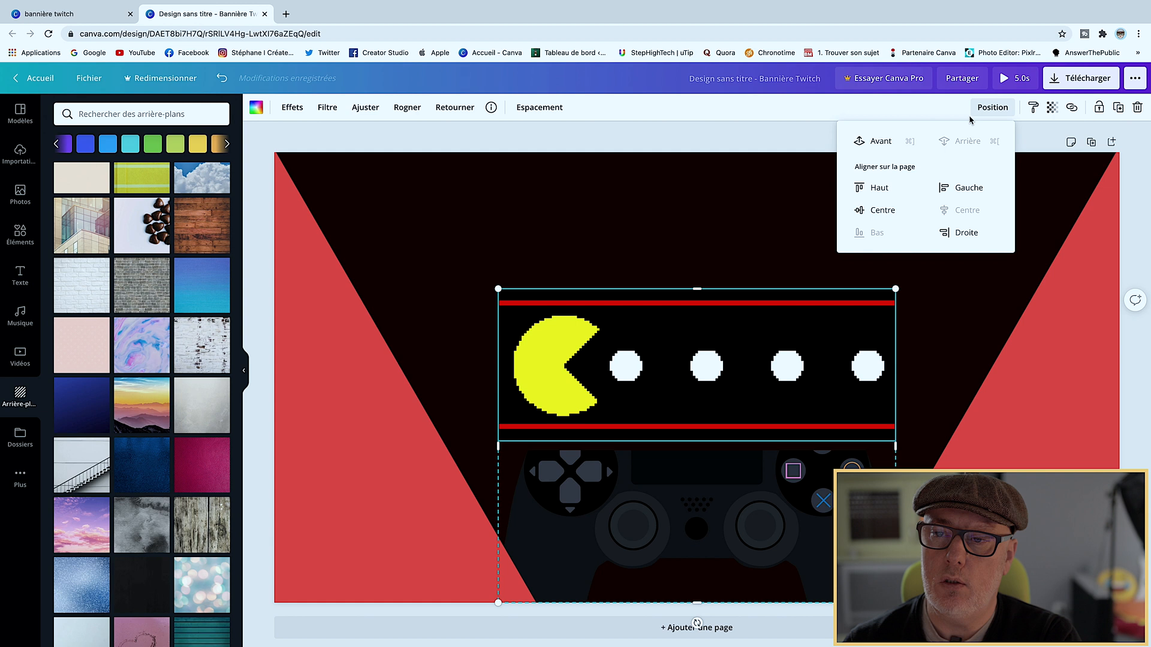
{"action": "left_click", "coordinate": [880, 142]}
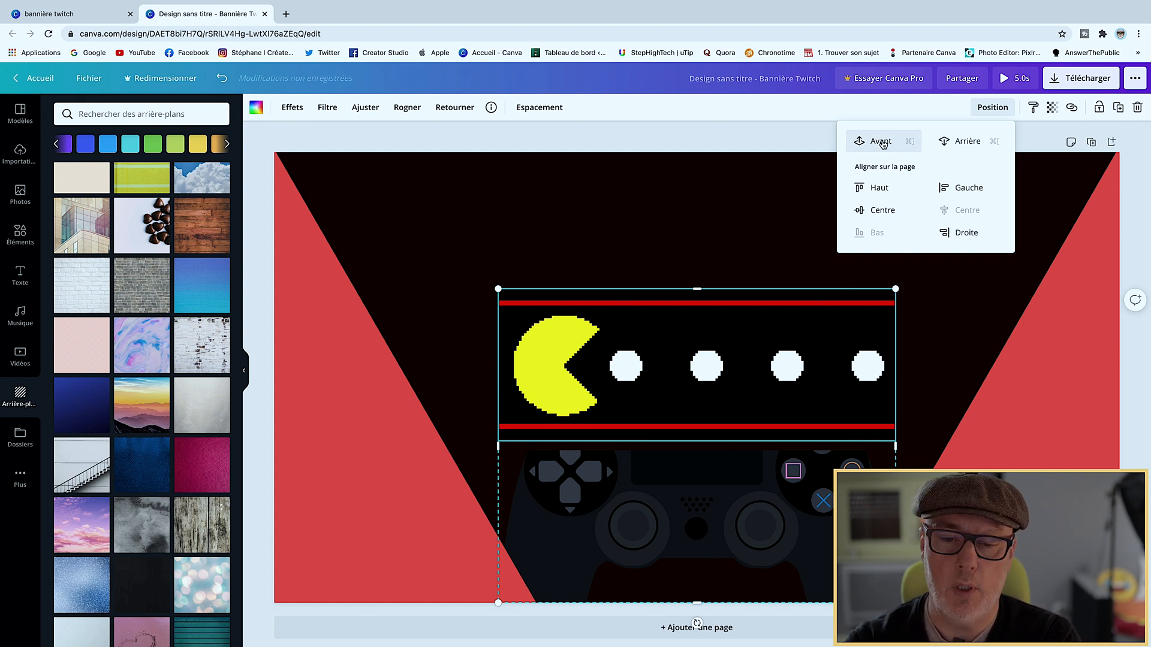
{"action": "left_click", "coordinate": [883, 143]}
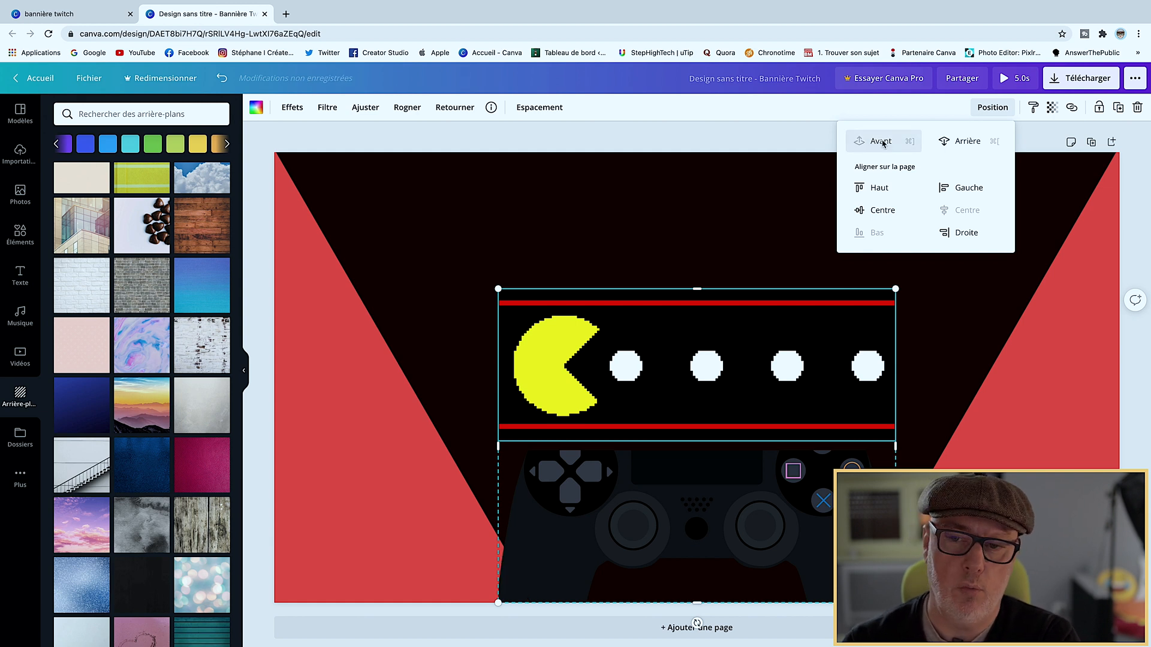
{"action": "left_click", "coordinate": [709, 144]}
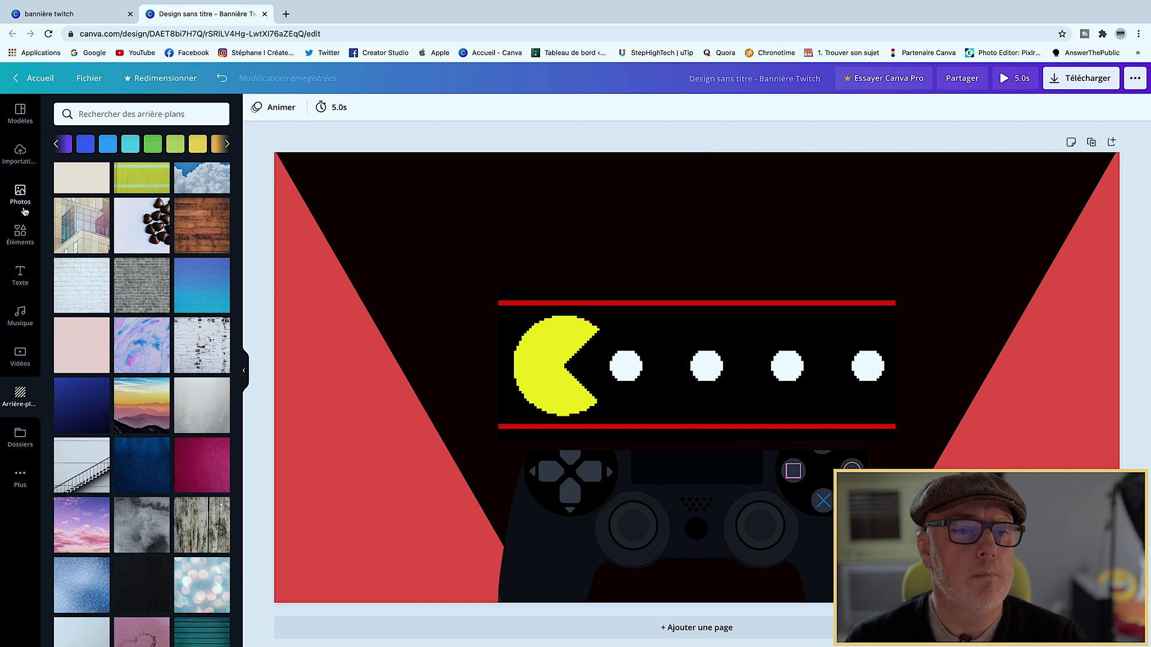
Add the recently used Instagram logo, shrink it to under half size and place it in the banner's upper-left area, beside the triangle
{"action": "left_click", "coordinate": [20, 235]}
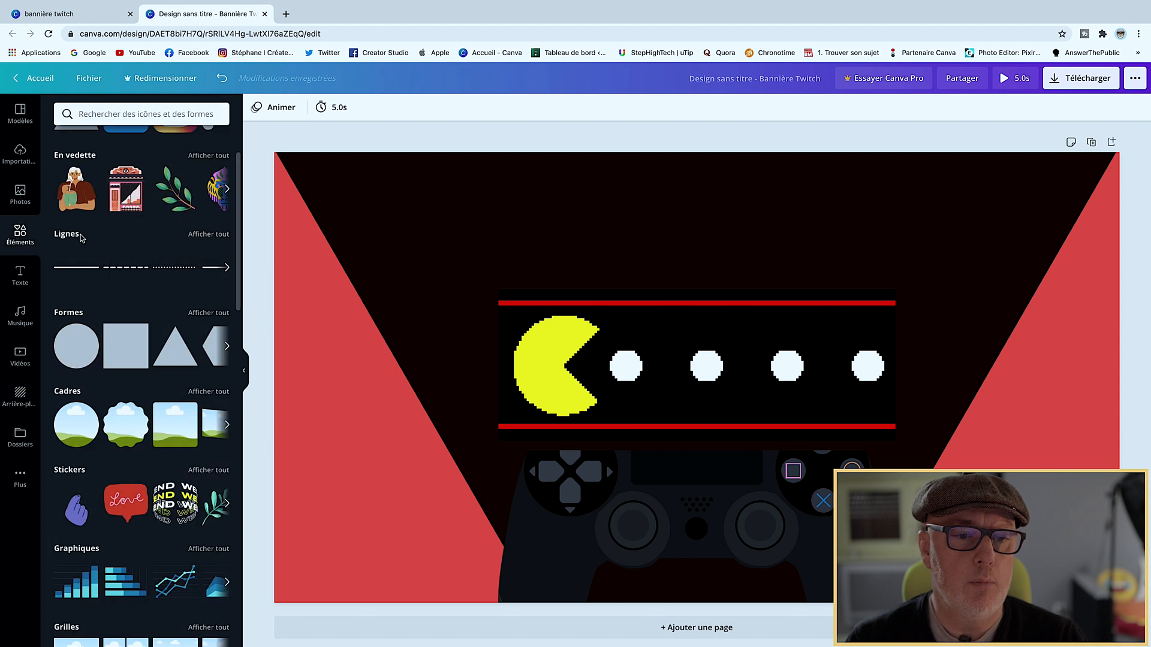
{"action": "scroll", "coordinate": [81, 240], "scroll_direction": "up", "scroll_amount": 3}
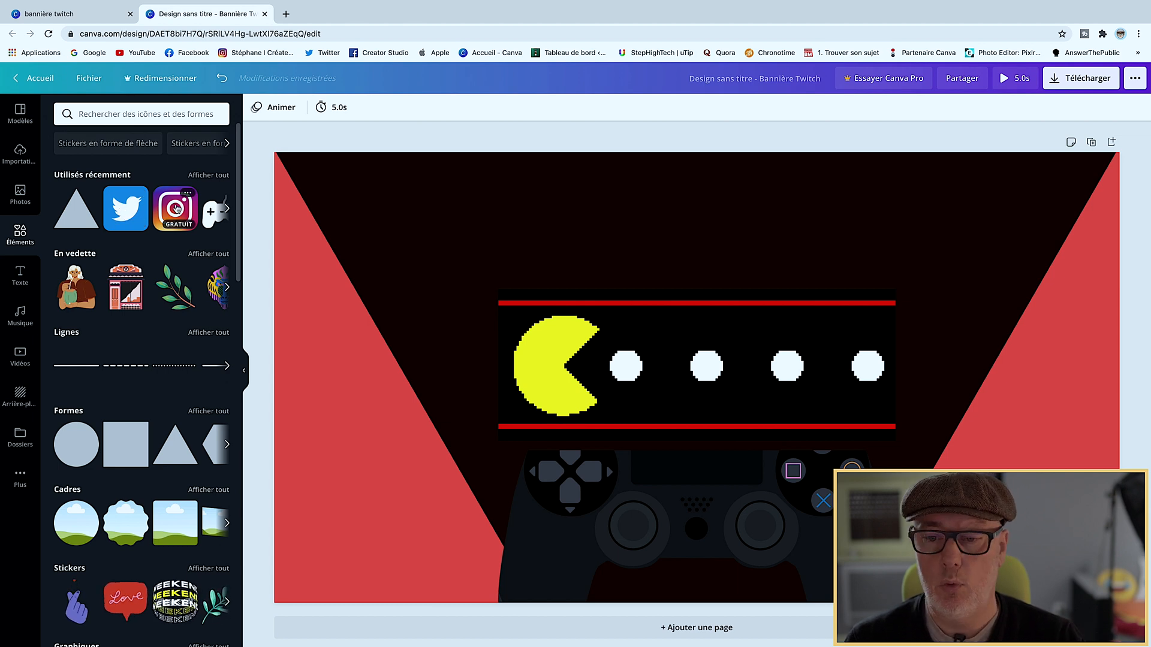
{"action": "left_click", "coordinate": [132, 112]}
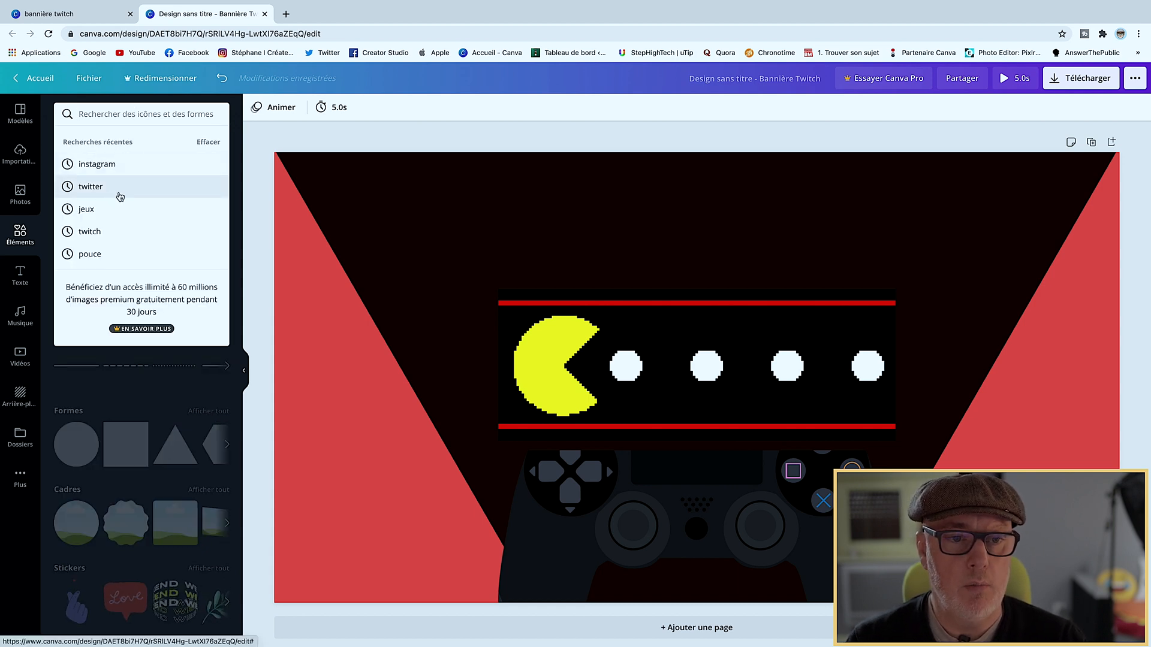
{"action": "left_click", "coordinate": [289, 130]}
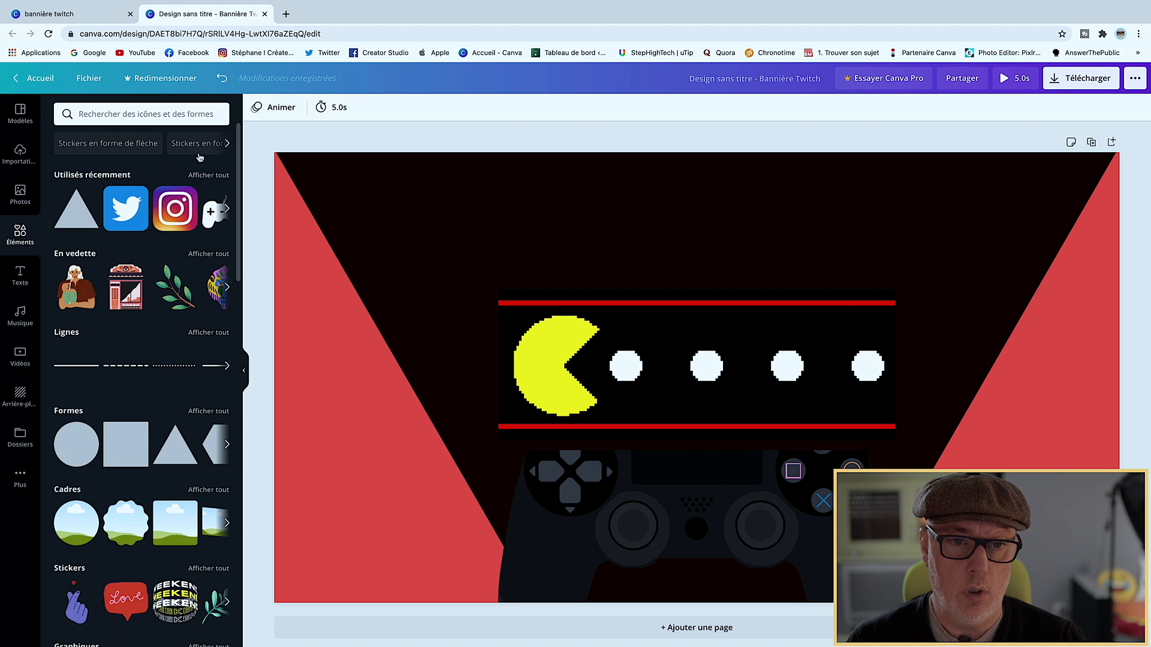
{"action": "left_click", "coordinate": [173, 215]}
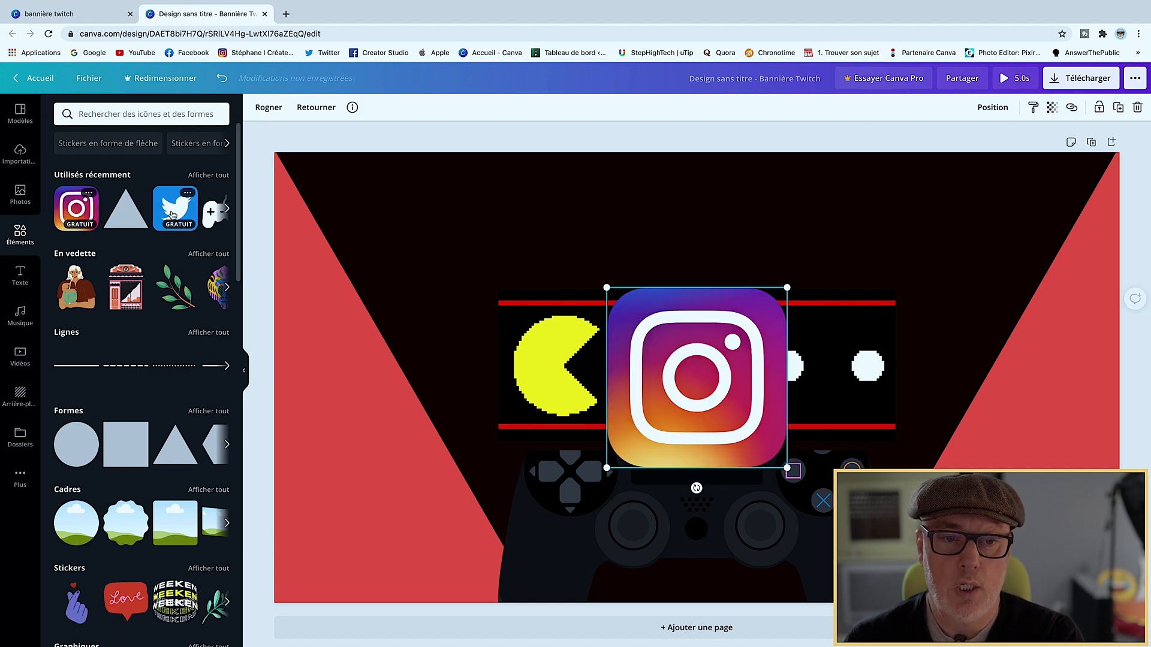
{"action": "left_click_drag", "start_coordinate": [631, 335], "coordinate": [376, 206]}
{"action": "left_click_drag", "start_coordinate": [514, 169], "coordinate": [426, 257]}
{"action": "left_click_drag", "start_coordinate": [376, 298], "coordinate": [391, 239]}
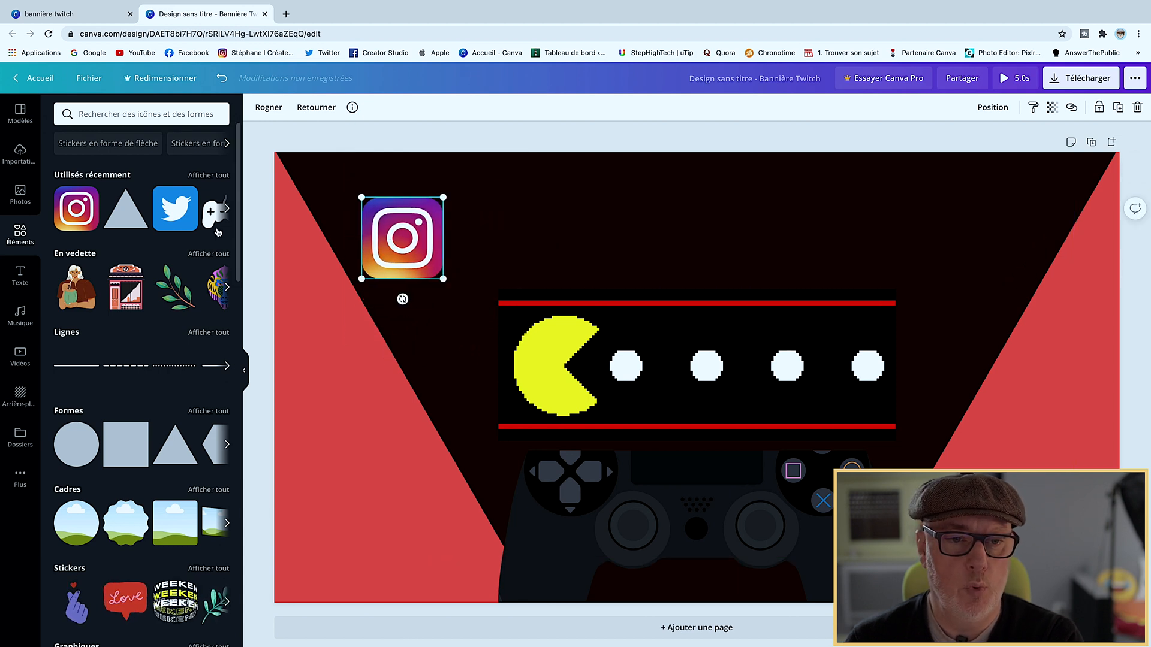
Add the Twitter logo, shrink it to under half size and place it right of the banner's centre, level with the Instagram logo
{"action": "left_click", "coordinate": [170, 216]}
{"action": "left_click_drag", "start_coordinate": [725, 361], "coordinate": [940, 235]}
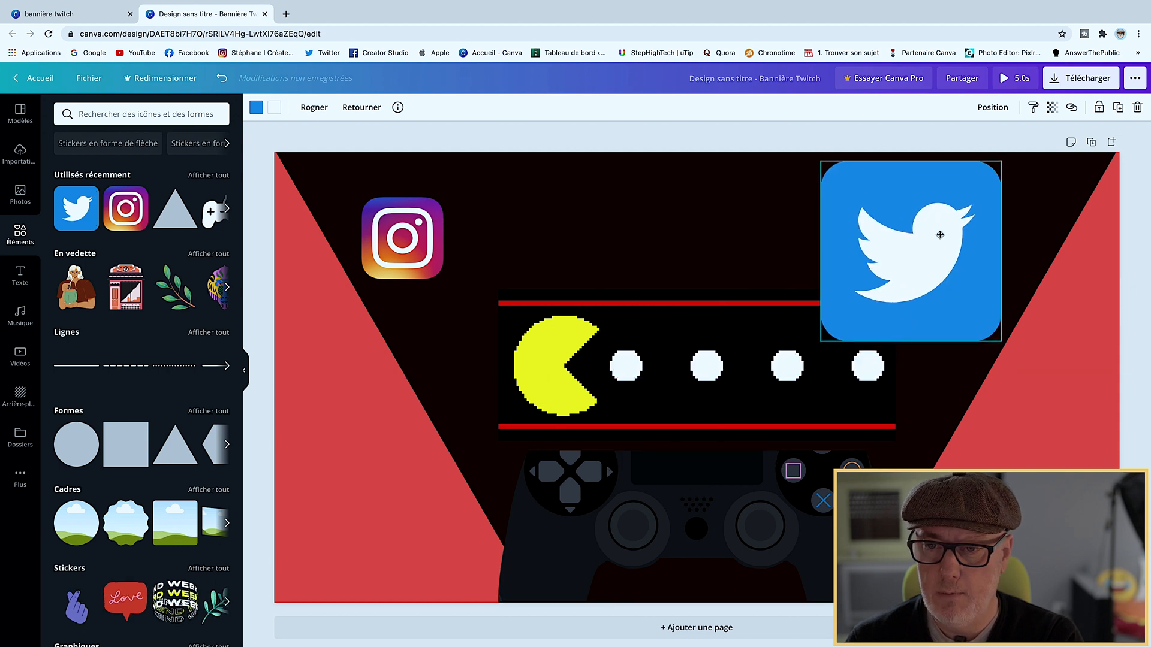
{"action": "left_click_drag", "start_coordinate": [1001, 160], "coordinate": [904, 251]}
{"action": "left_click_drag", "start_coordinate": [867, 307], "coordinate": [785, 253]}
{"action": "left_click_drag", "start_coordinate": [833, 195], "coordinate": [790, 238]}
Shrink the Instagram logo slightly to match the Twitter logo's size and alignment
{"action": "left_click", "coordinate": [425, 251]}
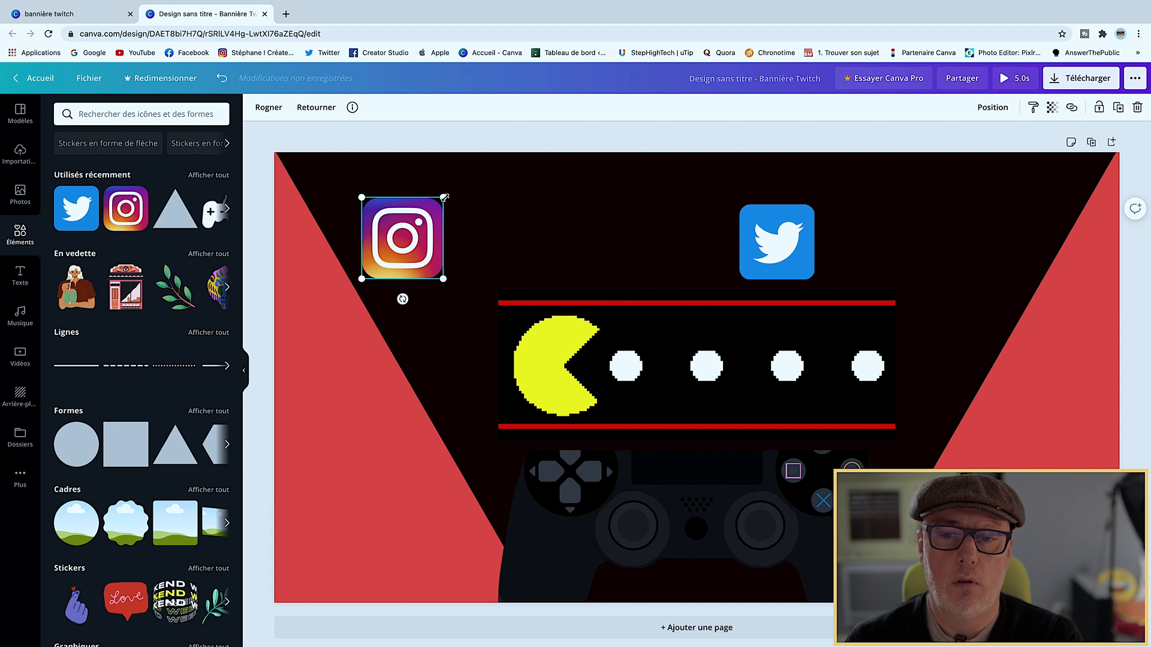
{"action": "left_click_drag", "start_coordinate": [438, 202], "coordinate": [431, 209]}
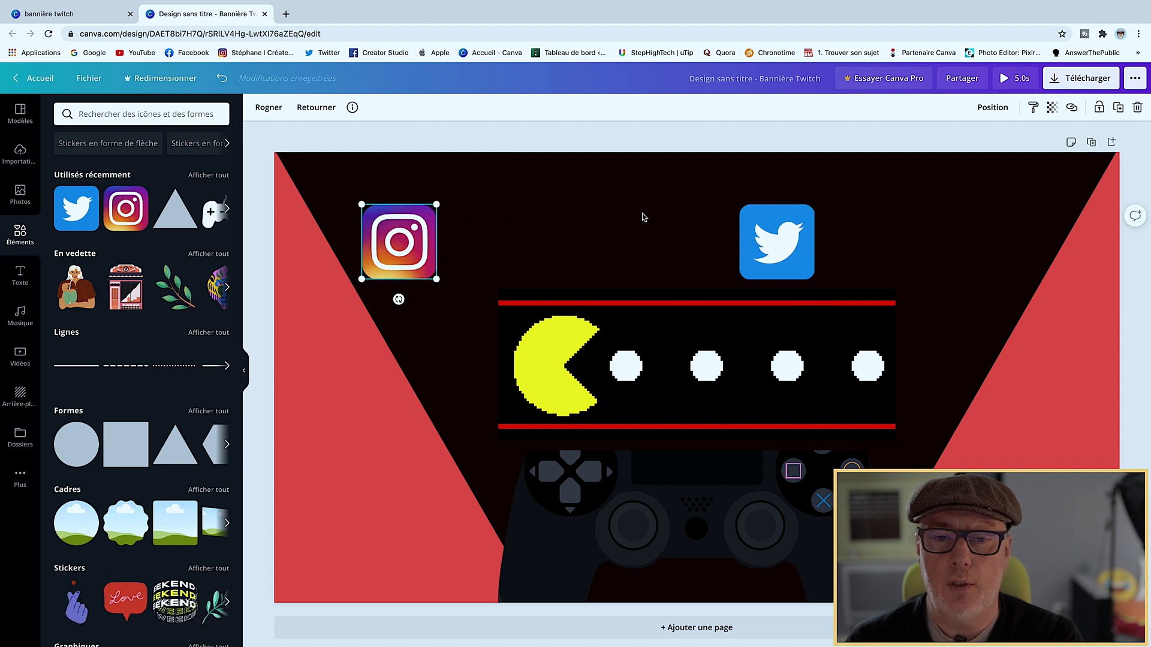
{"action": "left_click", "coordinate": [491, 251]}
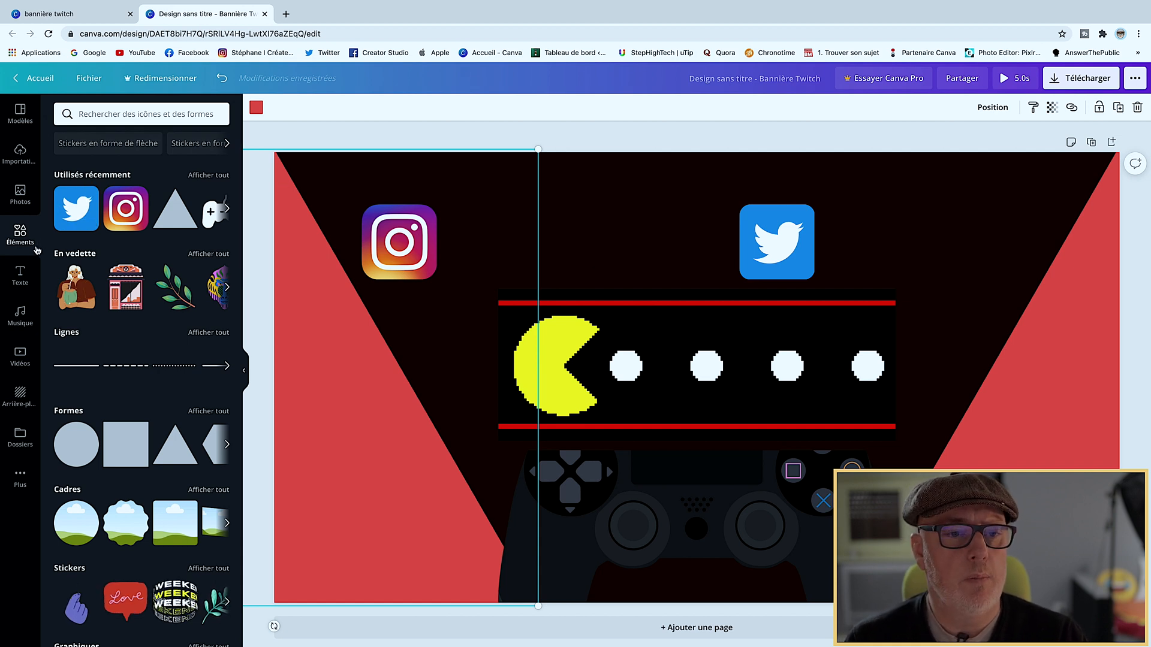
Add a title text, move it between the Instagram and Twitter logos and scale it down to font size 27.3
{"action": "left_click", "coordinate": [20, 276]}
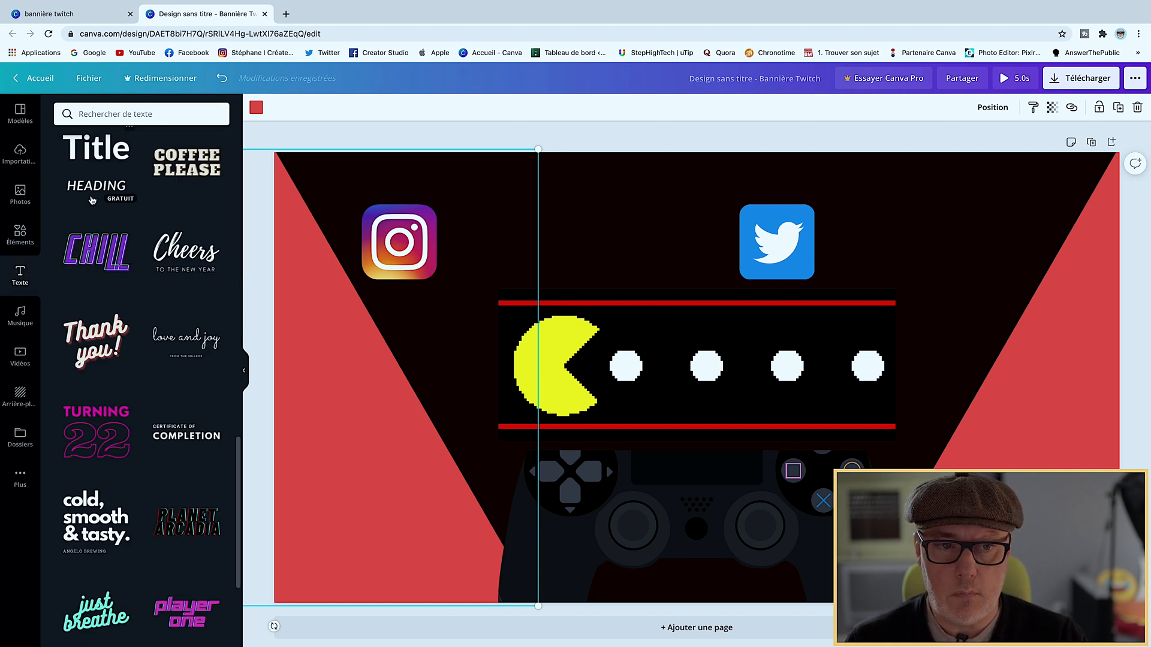
{"action": "scroll", "coordinate": [93, 200], "scroll_direction": "down", "scroll_amount": 5}
{"action": "scroll", "coordinate": [93, 200], "scroll_direction": "up", "scroll_amount": 5}
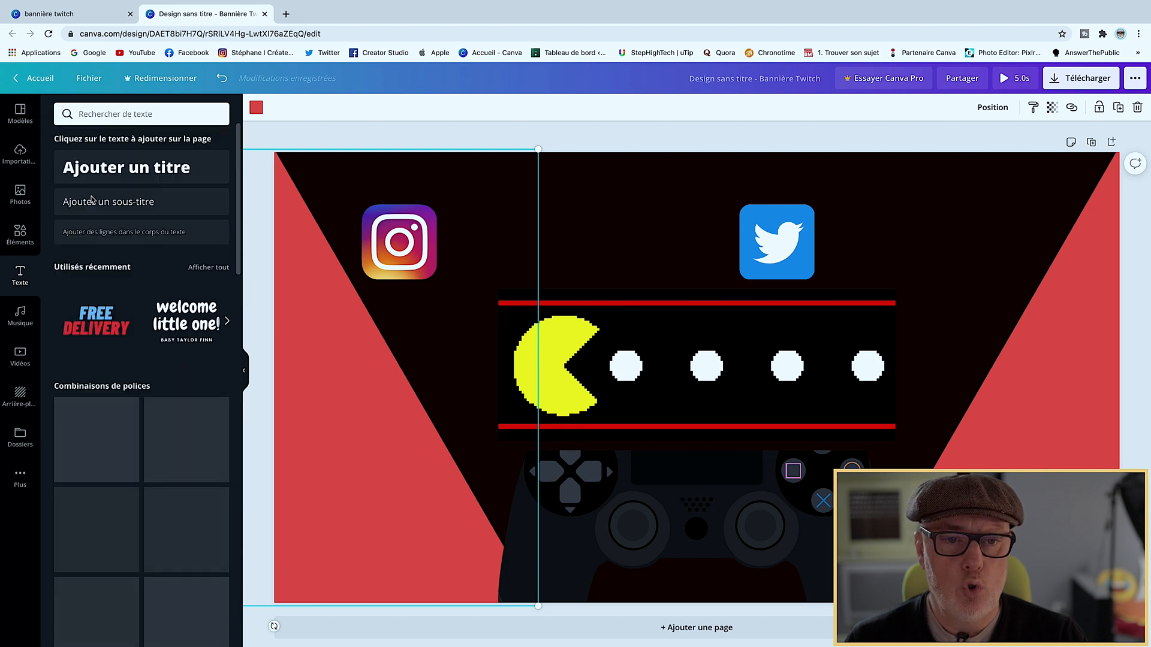
{"action": "left_click", "coordinate": [127, 167]}
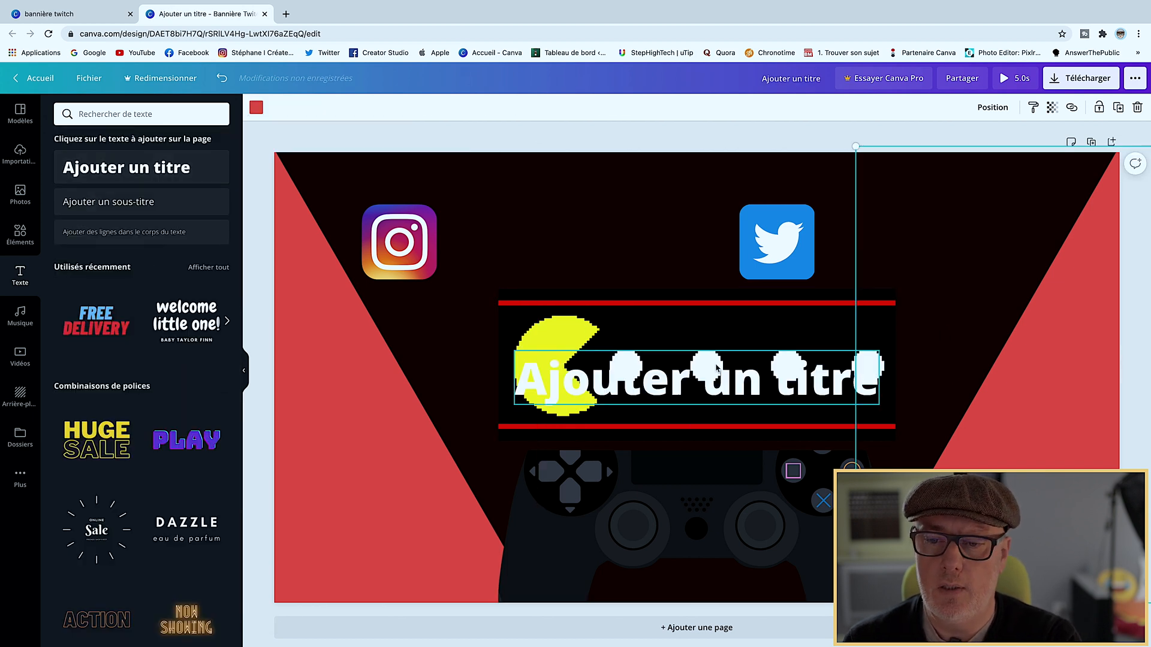
{"action": "left_click_drag", "start_coordinate": [716, 368], "coordinate": [628, 231]}
{"action": "left_click", "coordinate": [683, 236]}
{"action": "left_click_drag", "start_coordinate": [778, 215], "coordinate": [705, 228]}
Replace the title's placeholder text between the two logos with the creator's social media handle in capitals
{"action": "key", "text": "BackSpace"}
{"action": "key", "text": "BackSpace"}
{"action": "key", "text": "BackSpace"}
{"action": "key", "text": "BackSpace"}
{"action": "key", "text": "BackSpace"}
{"action": "key", "text": "BackSpace"}
{"action": "key", "text": "BackSpace"}
{"action": "key", "text": "BackSpace"}
{"action": "key", "text": "BackSpace"}
{"action": "key", "text": "BackSpace"}
{"action": "key", "text": "BackSpace"}
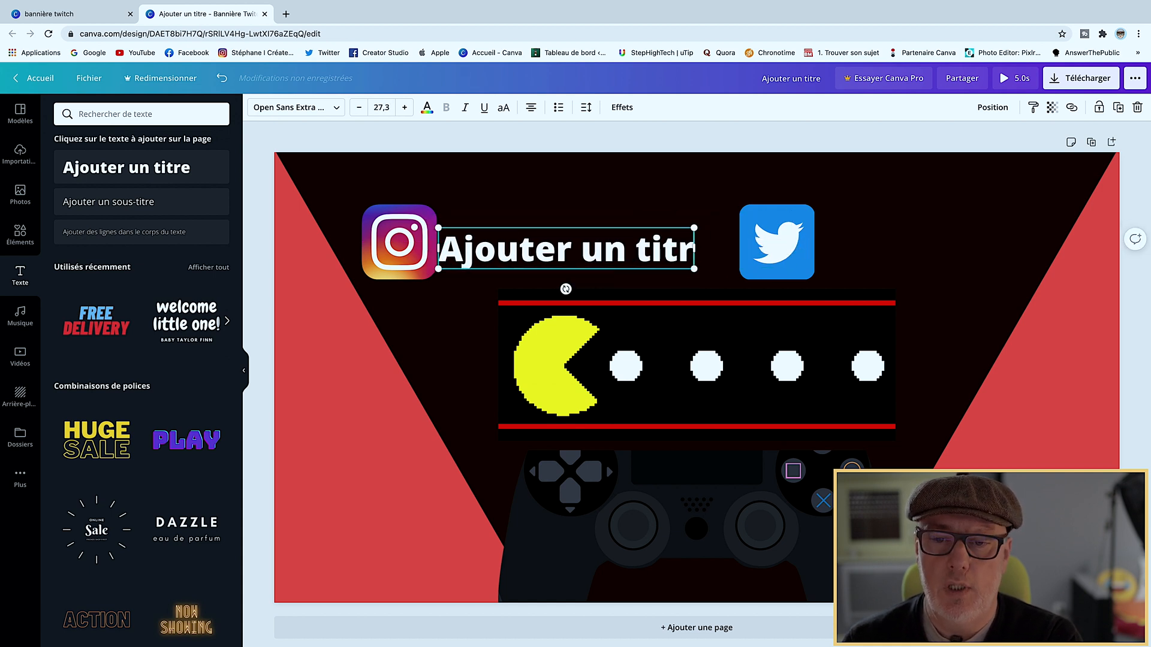
{"action": "key", "text": "BackSpace"}
{"action": "key", "text": "BackSpace"}
{"action": "key", "text": "BackSpace"}
{"action": "key", "text": "BackSpace"}
{"action": "key", "text": "BackSpace"}
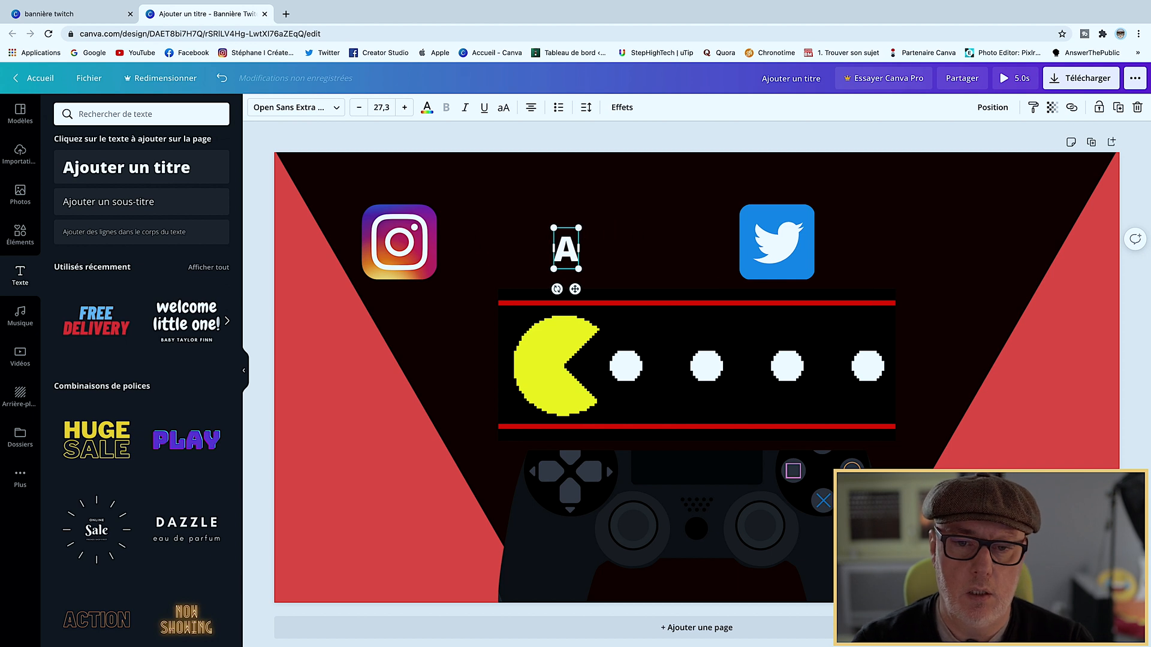
{"action": "type", "text": "@"}
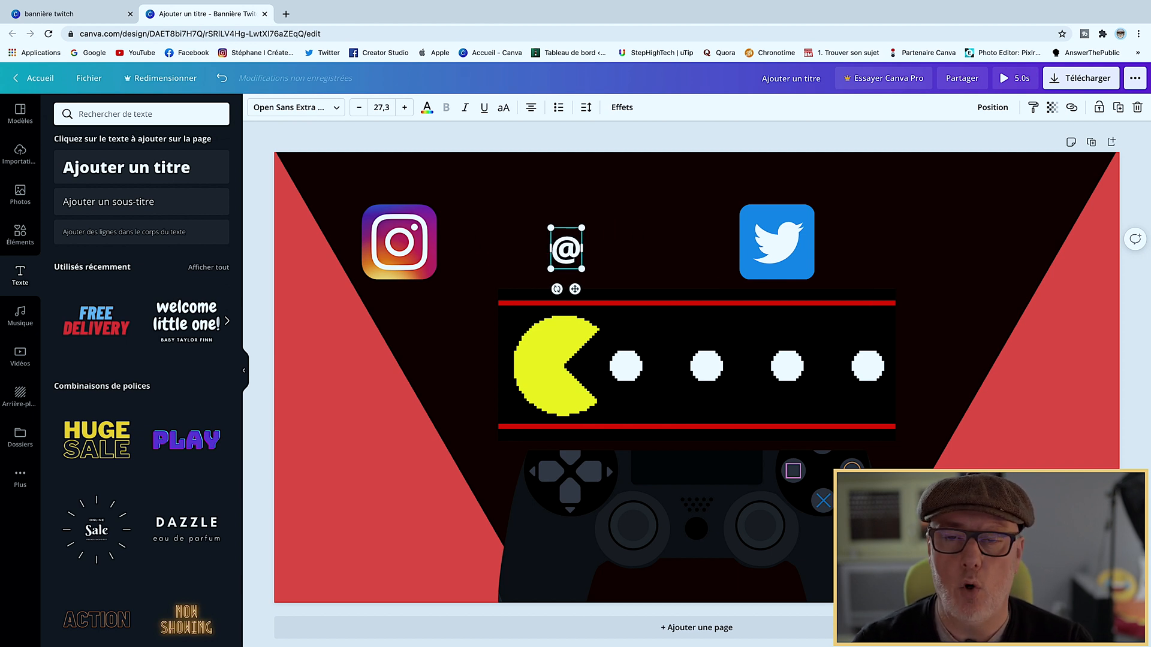
{"action": "type", "text": "ST"}
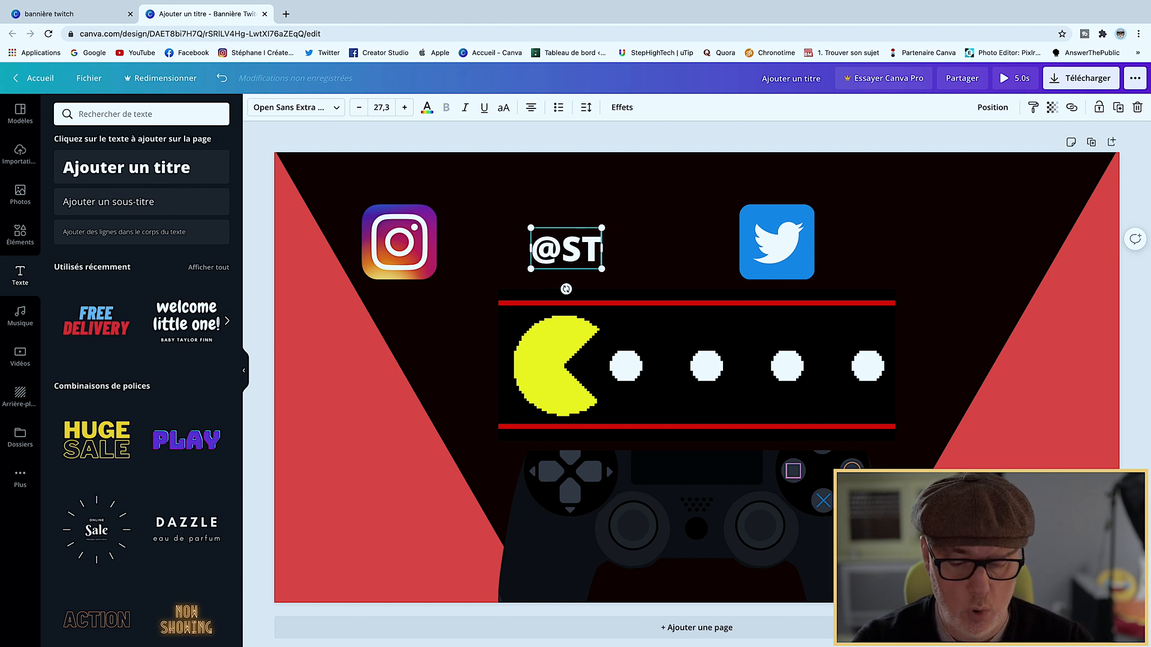
{"action": "type", "text": "EPHANE"}
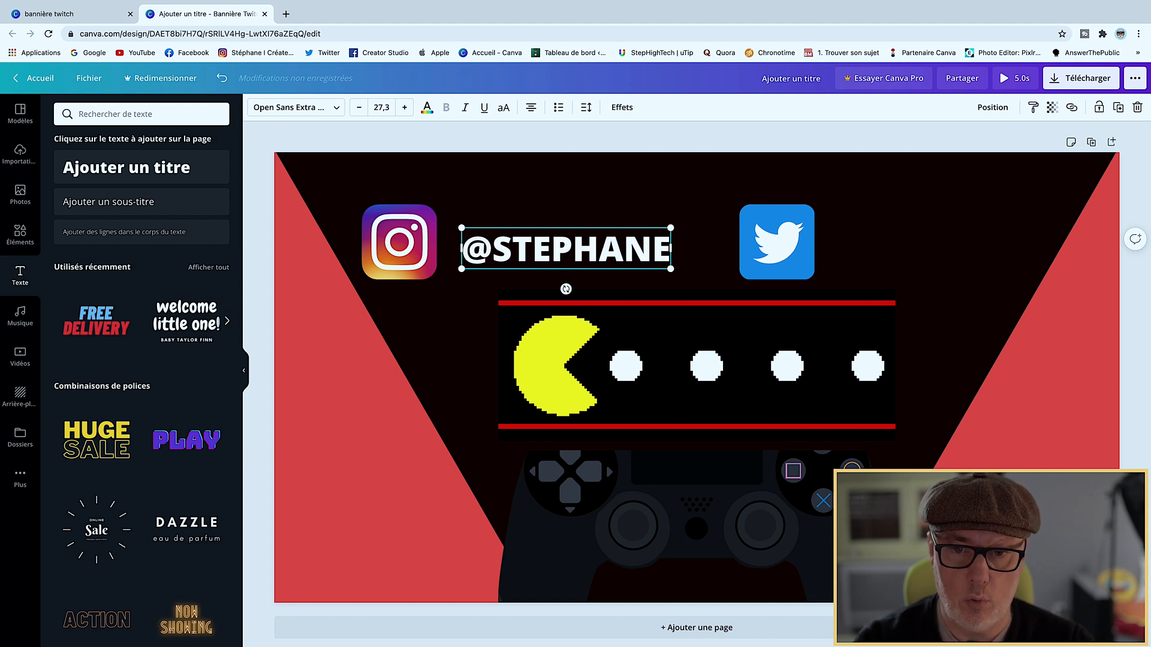
{"action": "type", "text": "-"}
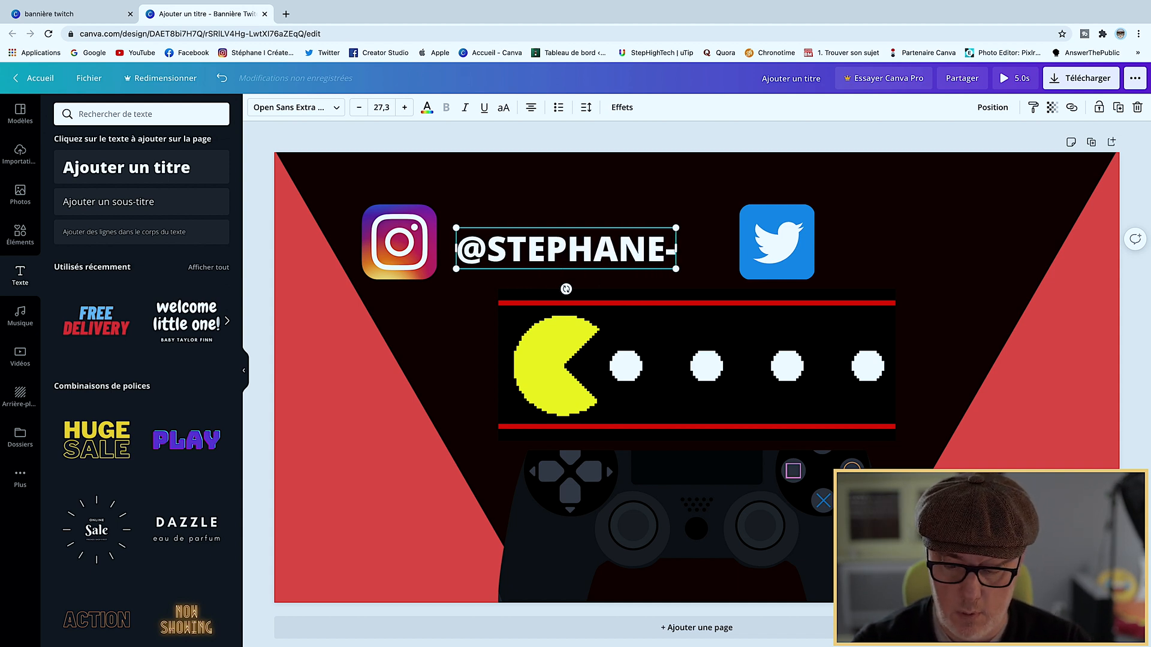
{"action": "key", "text": "BackSpace"}
{"action": "type", "text": "_VIDEO"}
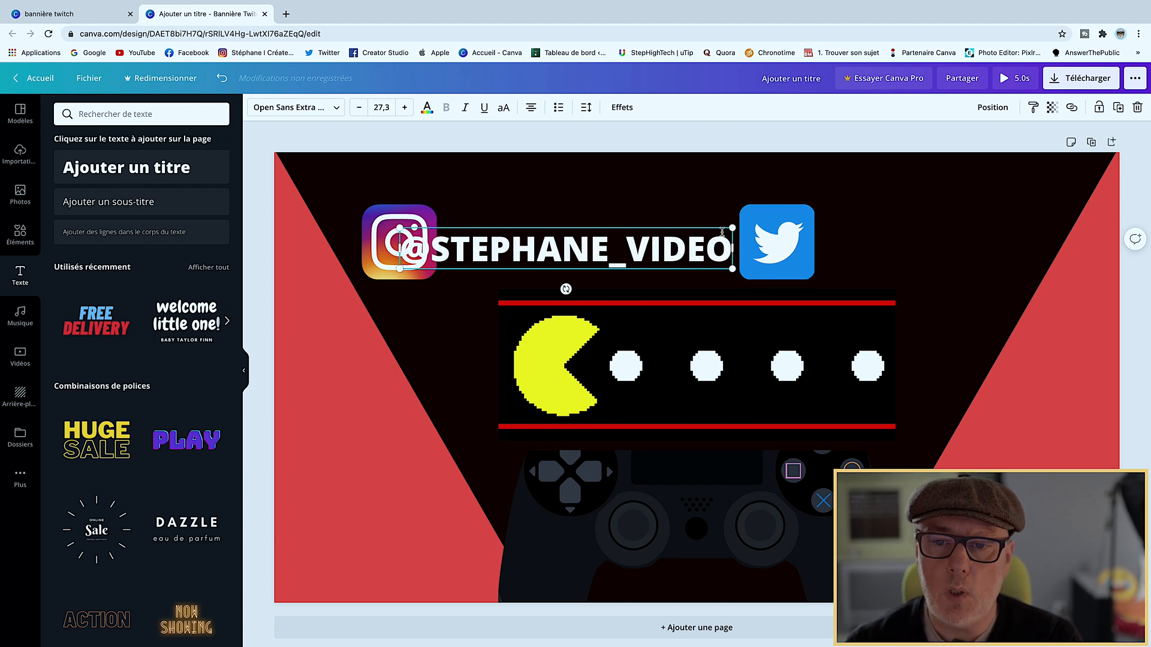
Scale the handle text down to font size 19.4 and position it just right of the Instagram logo
{"action": "left_click_drag", "start_coordinate": [715, 232], "coordinate": [618, 243]}
{"action": "left_click_drag", "start_coordinate": [548, 252], "coordinate": [581, 234]}
{"action": "left_click", "coordinate": [587, 210]}
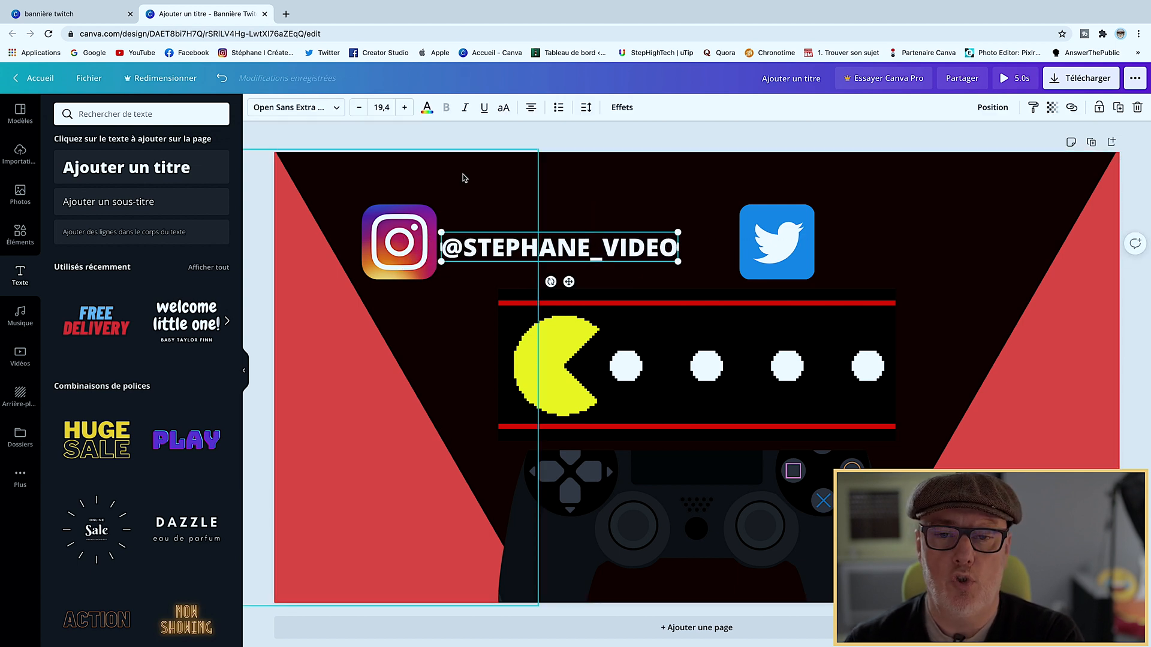
Change the handle's font to Gagalin, enlarge it to size 22.6 and keep it beside the Instagram logo
{"action": "left_click", "coordinate": [330, 114]}
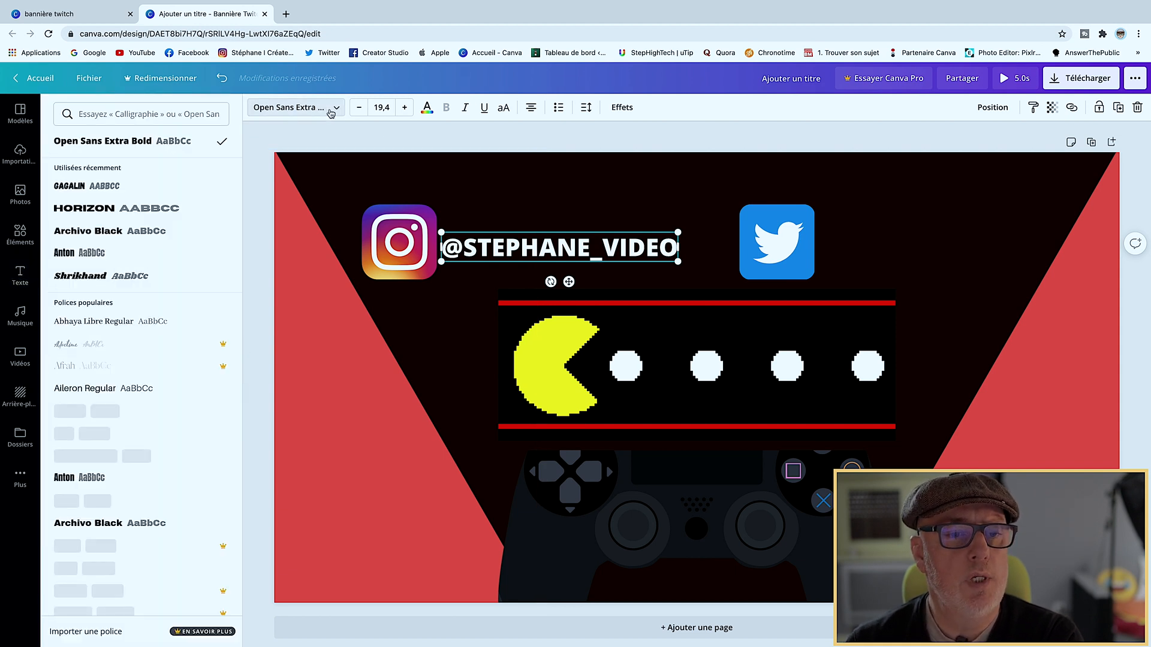
{"action": "left_click", "coordinate": [144, 191]}
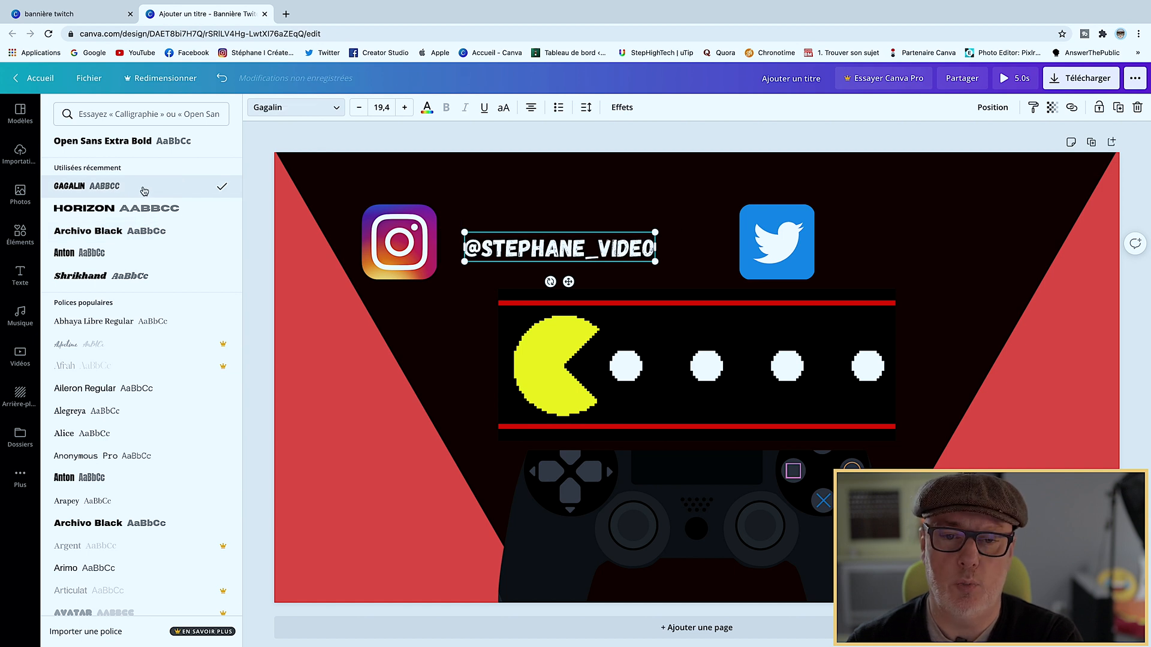
{"action": "left_click_drag", "start_coordinate": [569, 251], "coordinate": [552, 250]}
{"action": "left_click_drag", "start_coordinate": [639, 231], "coordinate": [669, 228]}
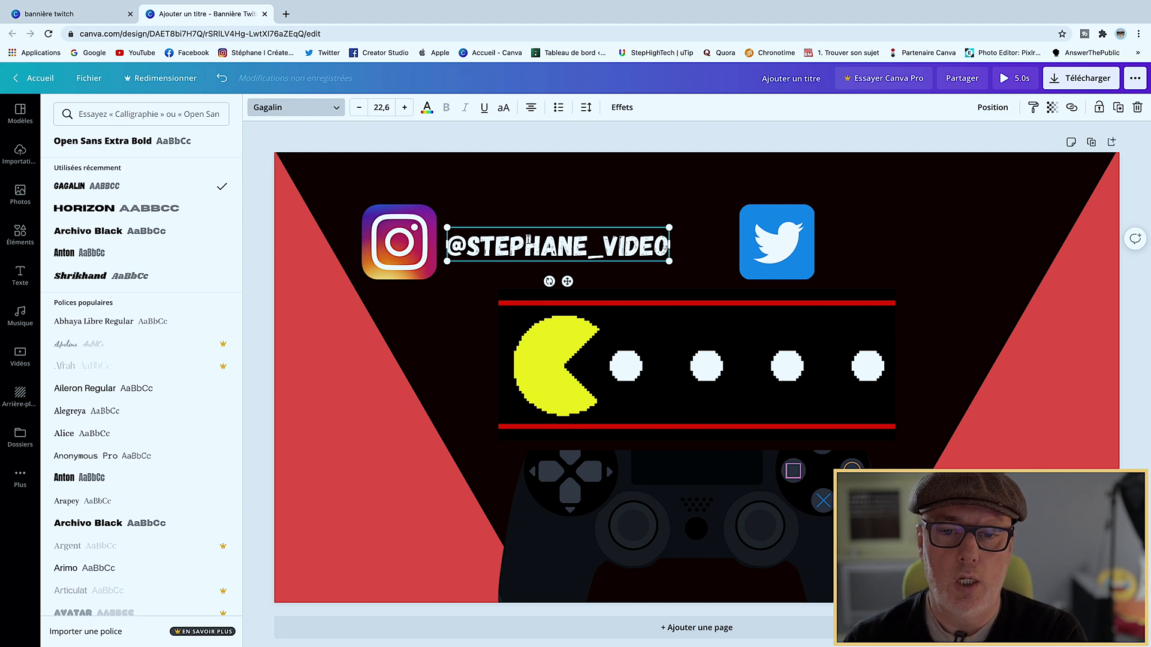
{"action": "key", "text": "Escape"}
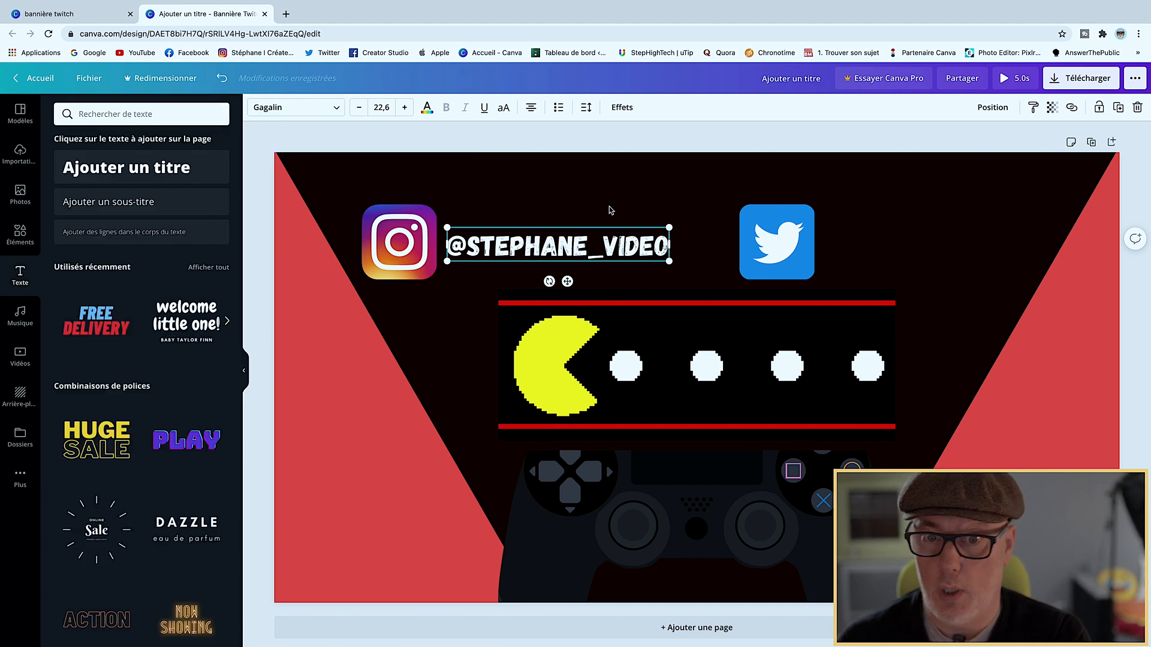
{"action": "left_click", "coordinate": [574, 193]}
Duplicate the handle text and place the copy right of the Twitter logo, level with the original
{"action": "left_click", "coordinate": [543, 244]}
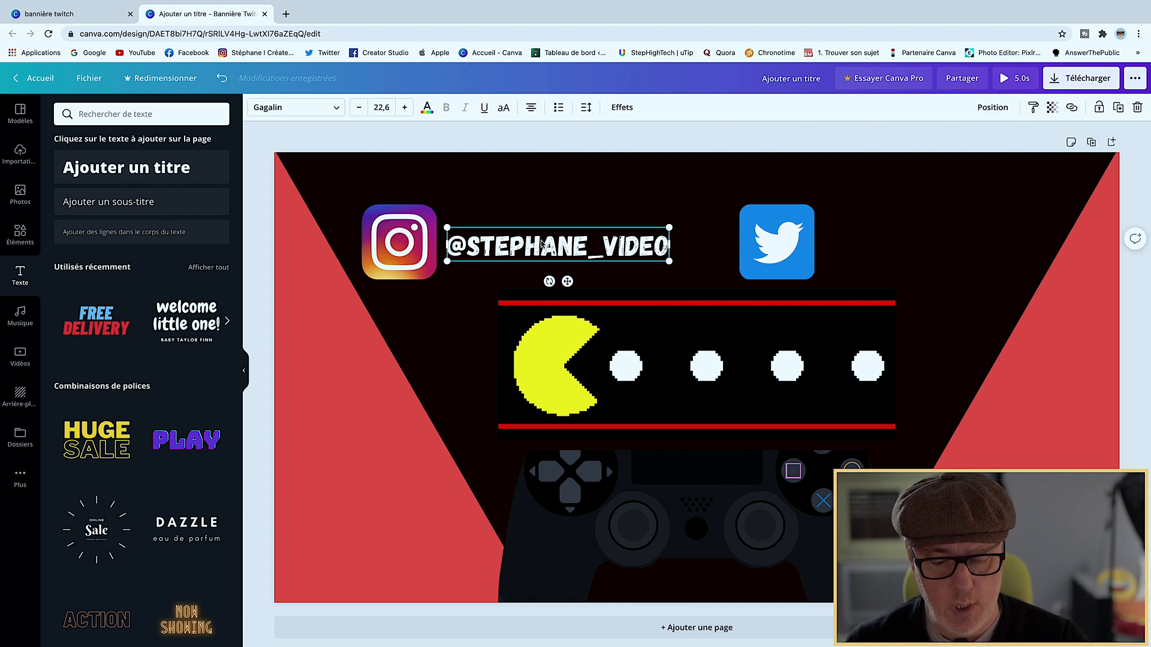
{"action": "key", "text": "super+d"}
{"action": "left_click_drag", "start_coordinate": [607, 254], "coordinate": [961, 239]}
{"action": "left_click", "coordinate": [933, 192]}
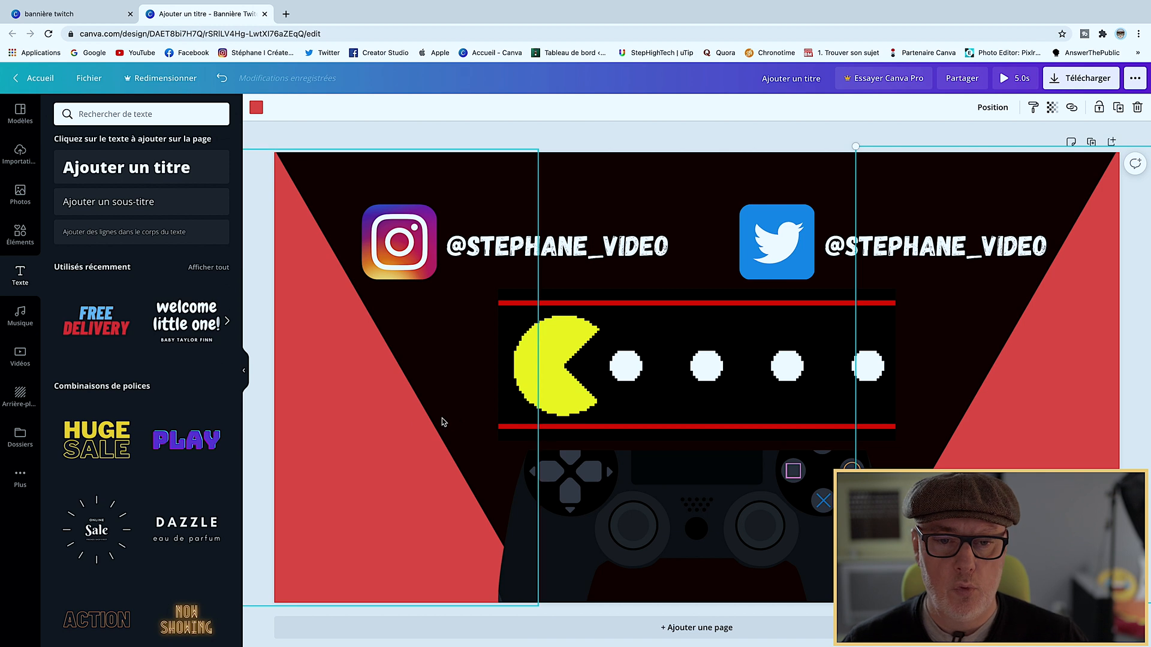
{"action": "left_click", "coordinate": [622, 174]}
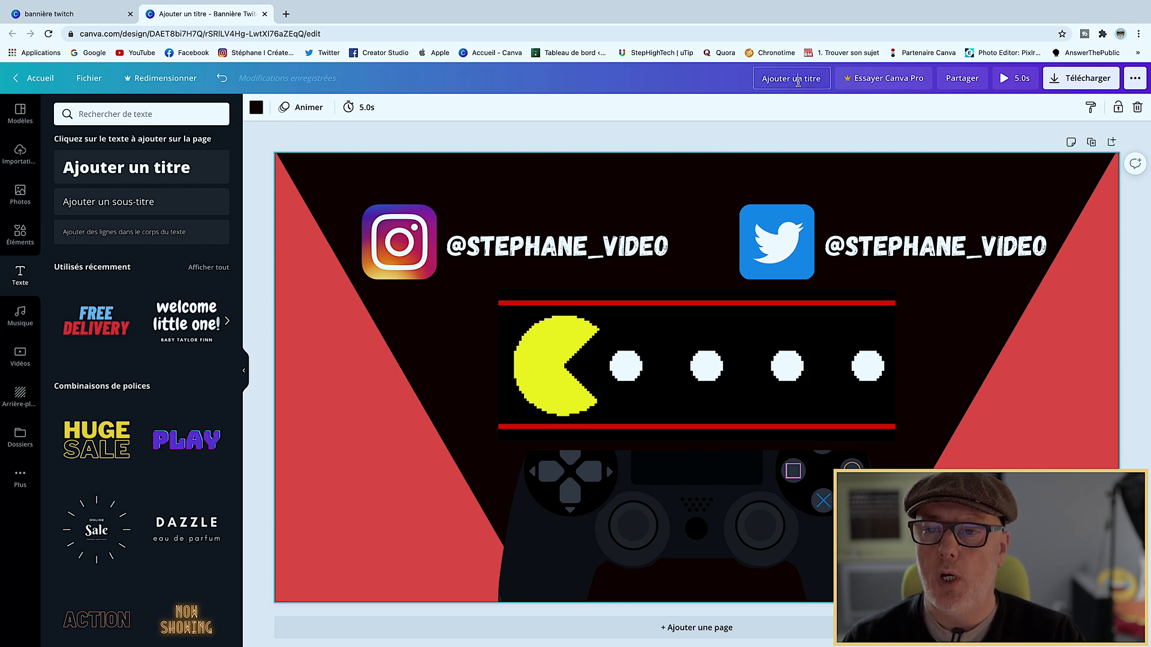
Rename the design as "Ma bannière Twitch"
{"action": "left_click_drag", "start_coordinate": [823, 79], "coordinate": [709, 79]}
{"action": "type", "text": "Ma bannière Twitch"}
{"action": "key", "text": "Return"}
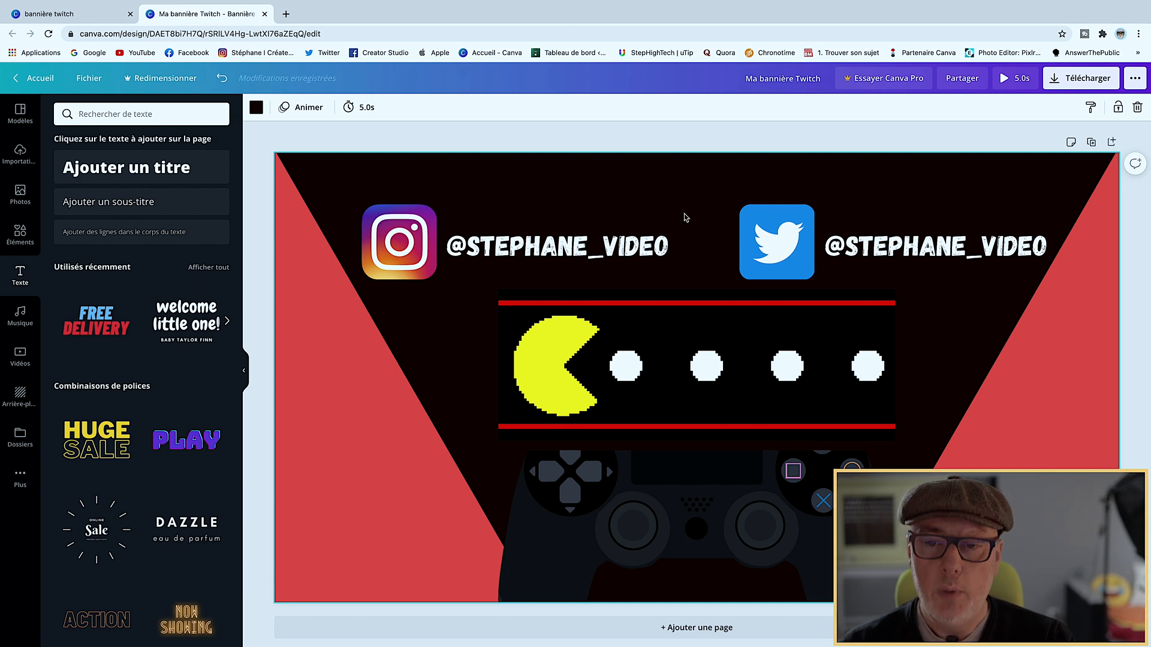
Review the banner's download options, including file type and size, and close them without downloading
{"action": "left_click", "coordinate": [1086, 80]}
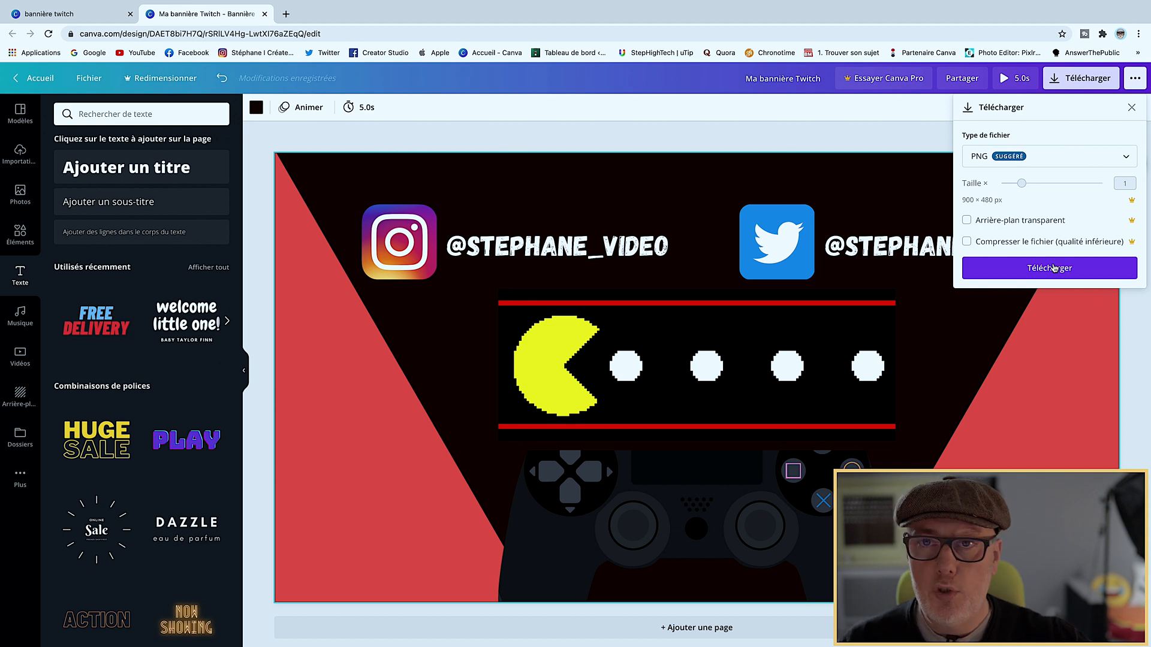
{"action": "left_click", "coordinate": [803, 133]}
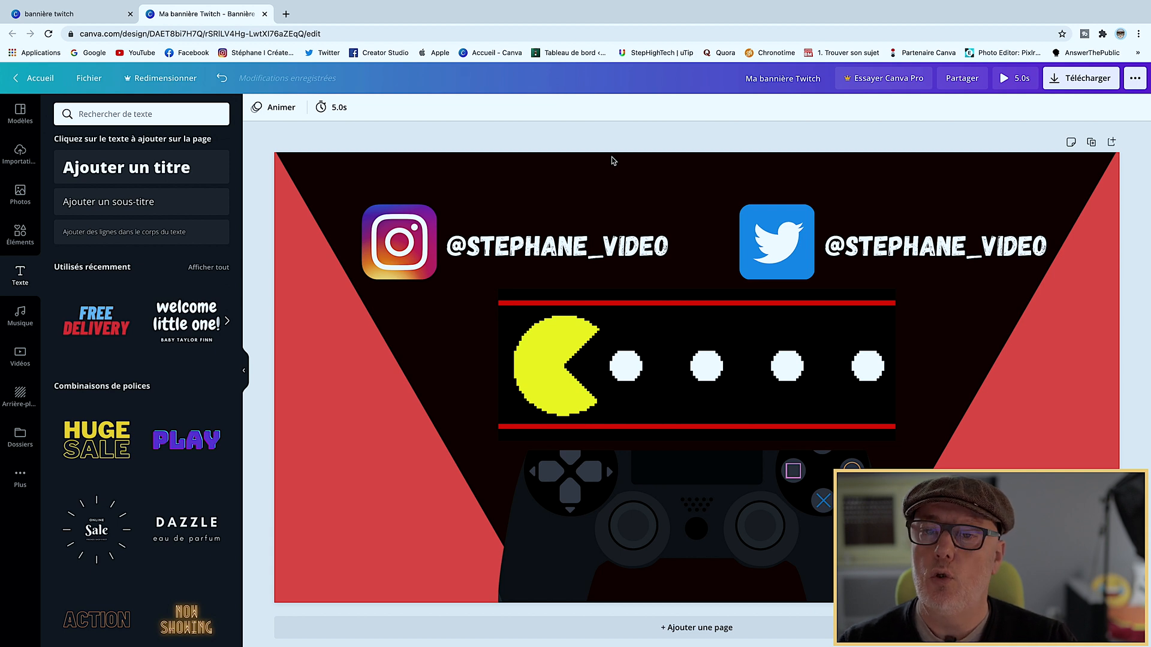
Switch to the browser tab with the Twitch banner templates and go to the site's home page
{"action": "left_click", "coordinate": [102, 14]}
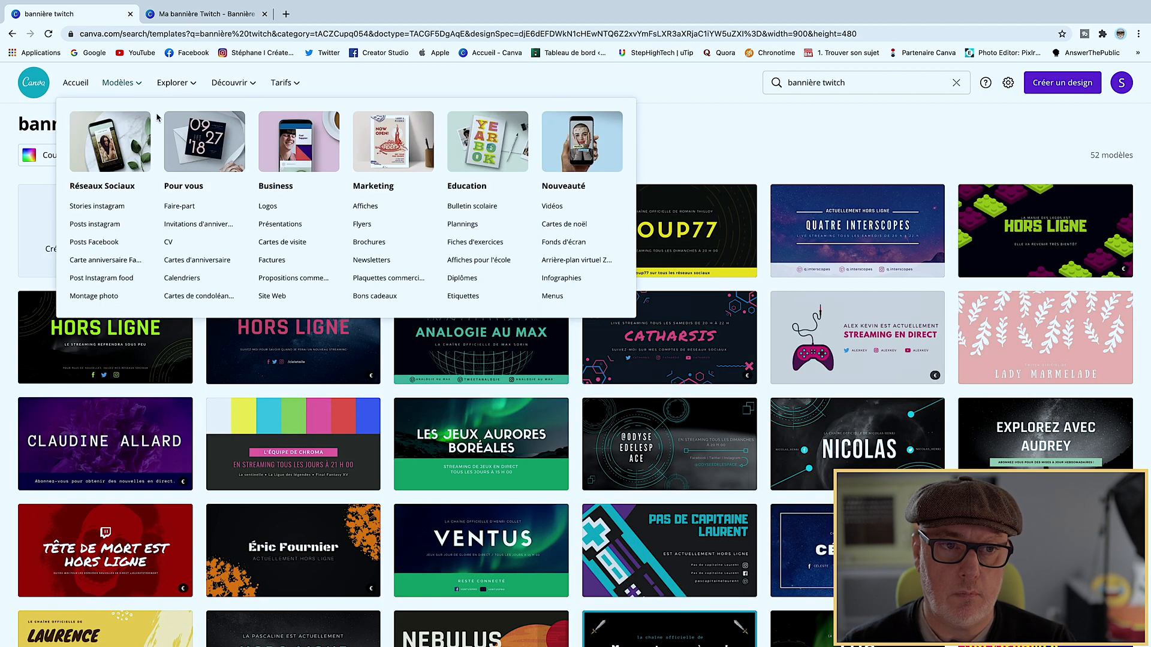
{"action": "left_click", "coordinate": [72, 85]}
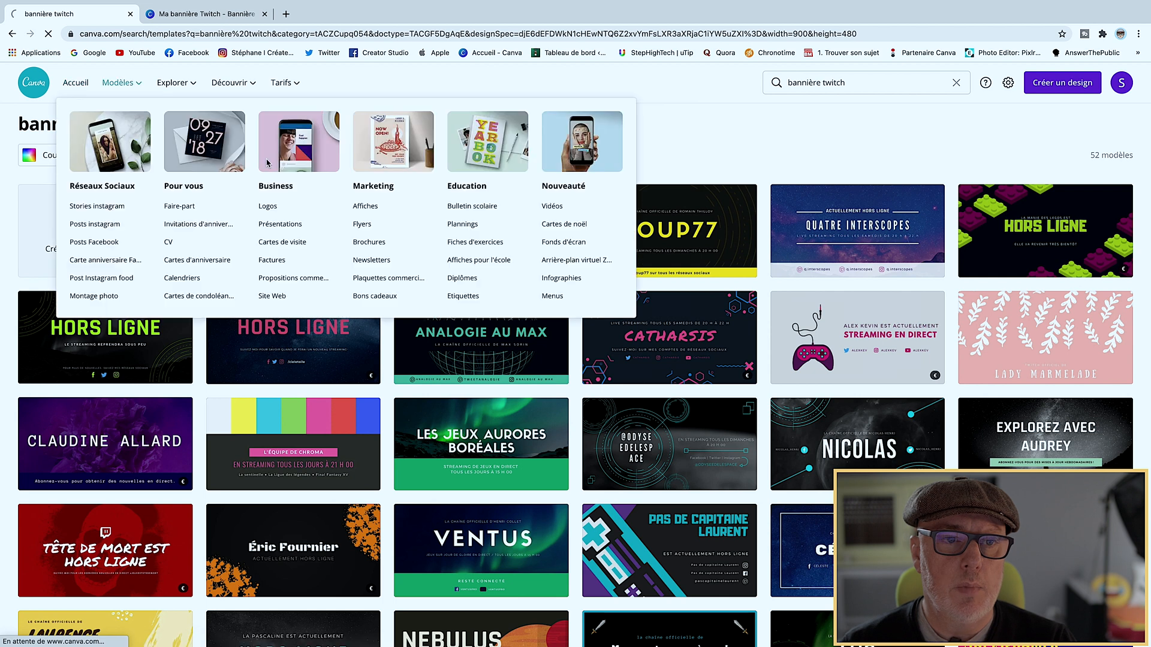